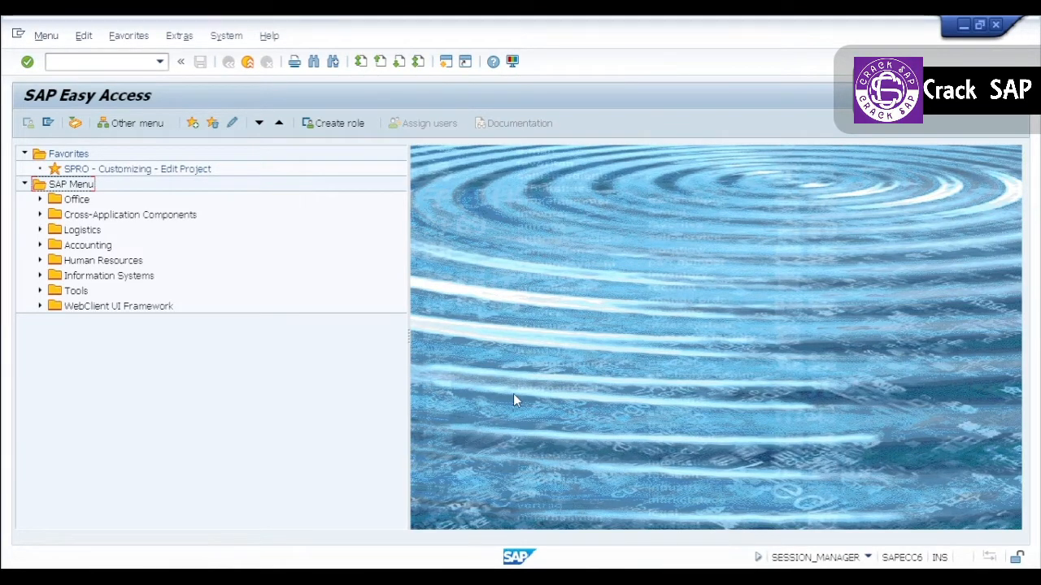
# Open transaction F-48 for posting a vendor down payment.
pyautogui.click(300, 376)
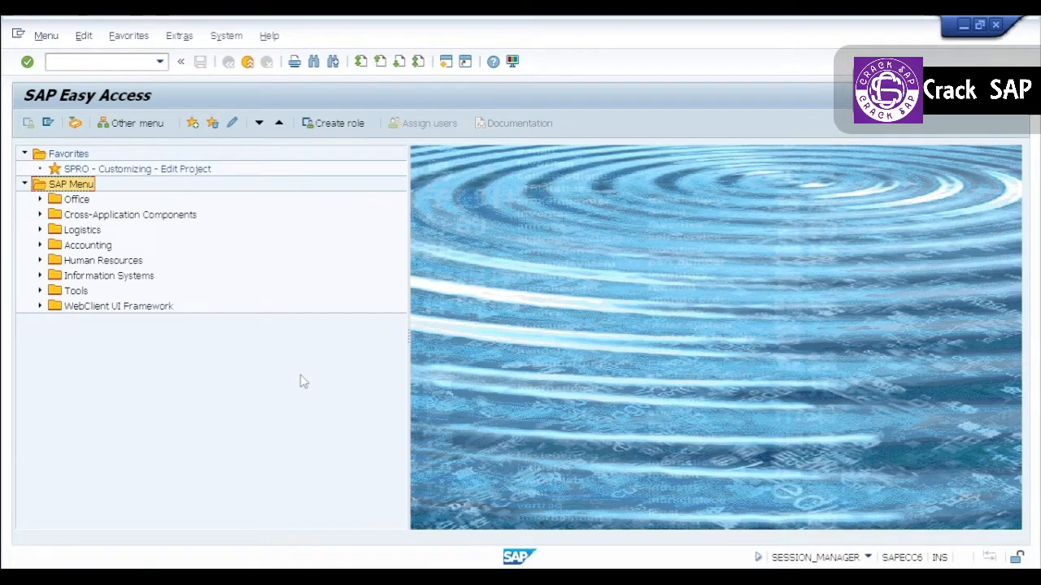
pyautogui.click(101, 59)
pyautogui.write('f-48')
pyautogui.press('Return')
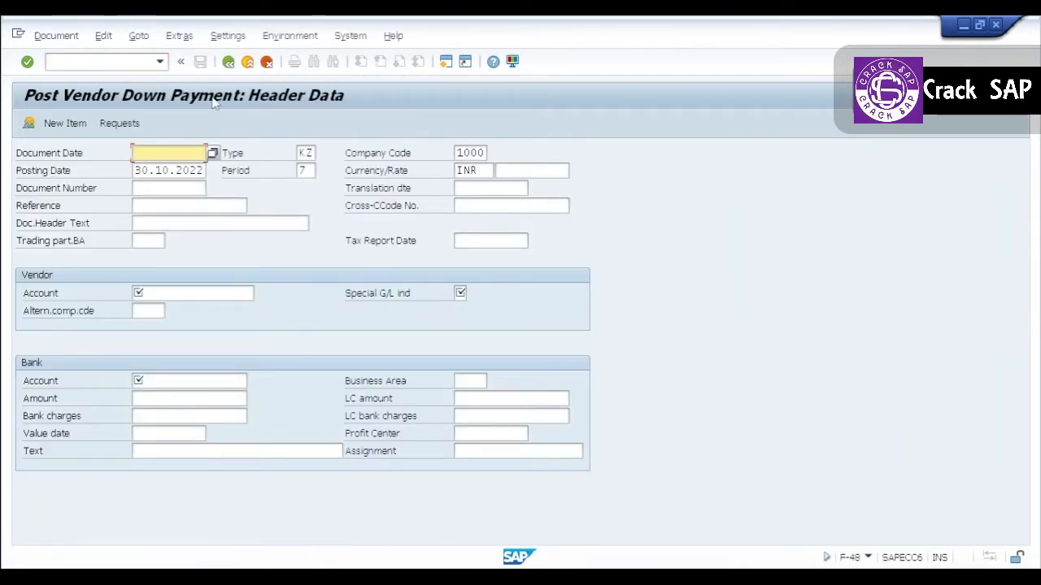
# Set the document date and posting date to 12.10.2022 and the document header text to "Down Payment request".
pyautogui.press('Down')
pyautogui.press('Tab')
pyautogui.press('Tab')
pyautogui.press('Tab')
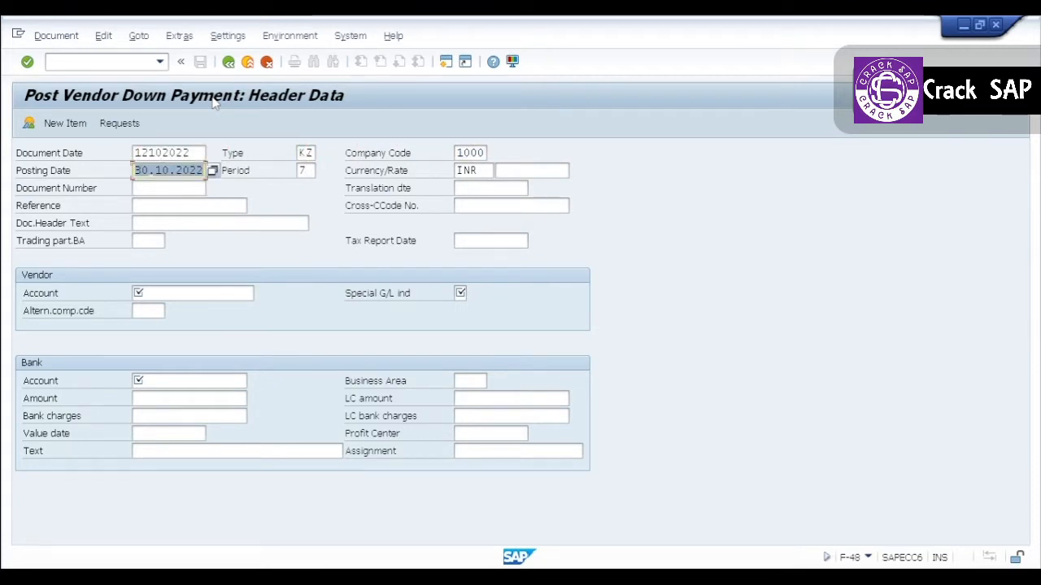
pyautogui.write('12102022')
pyautogui.press('Tab')
pyautogui.press('Tab')
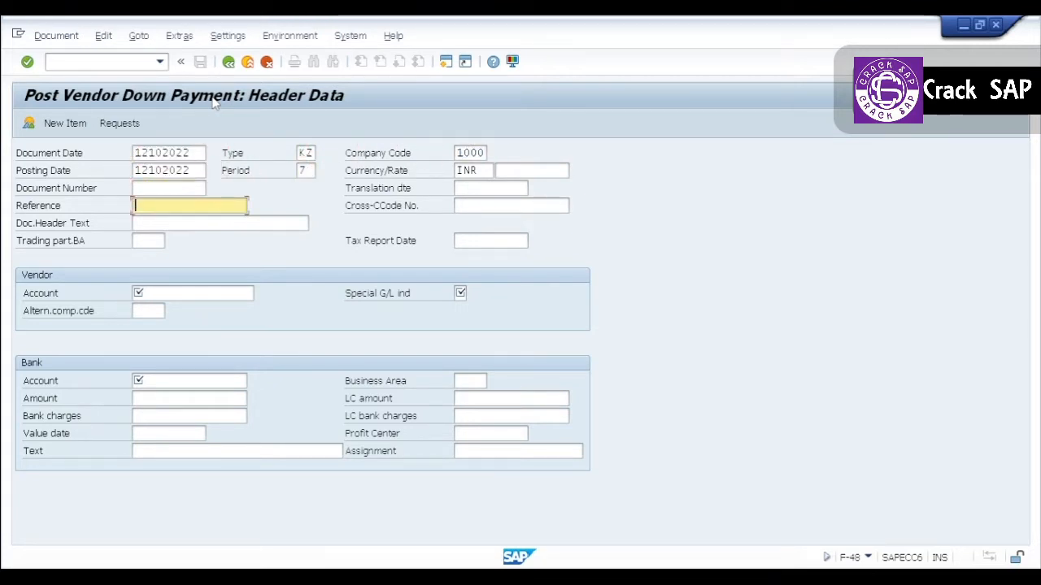
pyautogui.press('Tab')
pyautogui.press('Down')
# Fill in the vendor's account and set its special G/L indicator to a.
pyautogui.press('Tab')
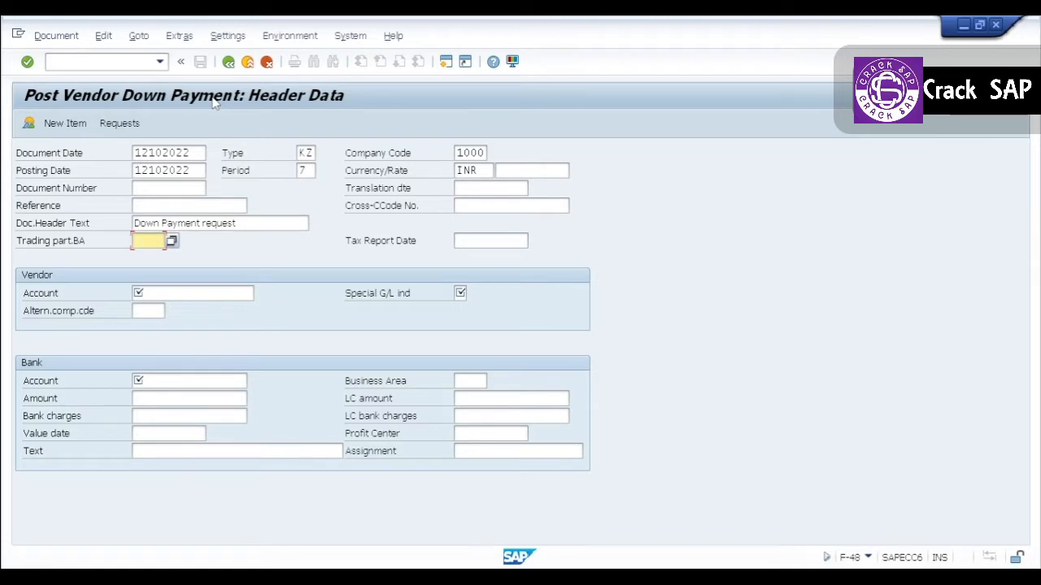
pyautogui.press('Tab')
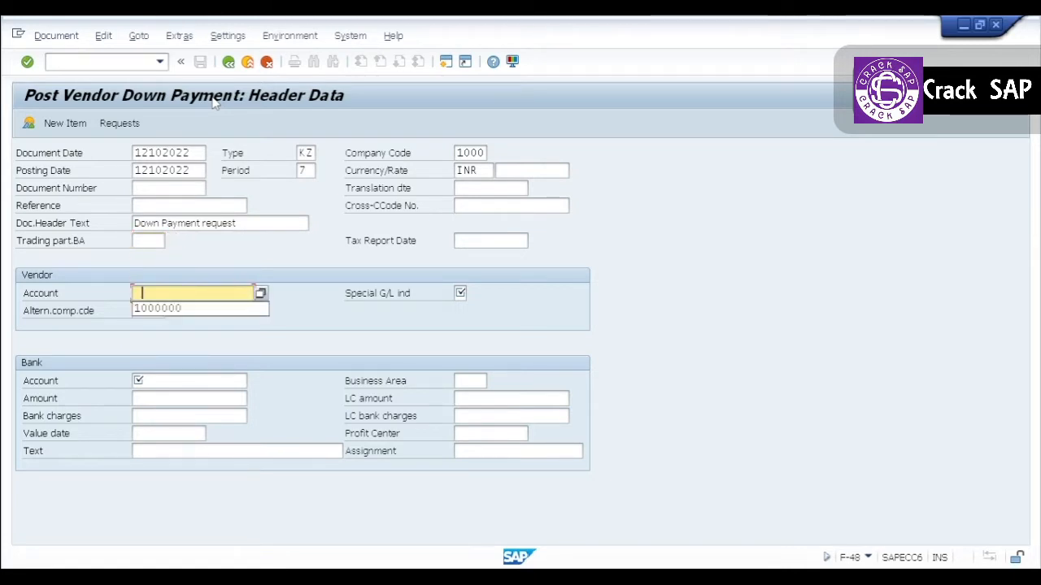
pyautogui.press('Down')
pyautogui.press('Tab')
pyautogui.press('Down')
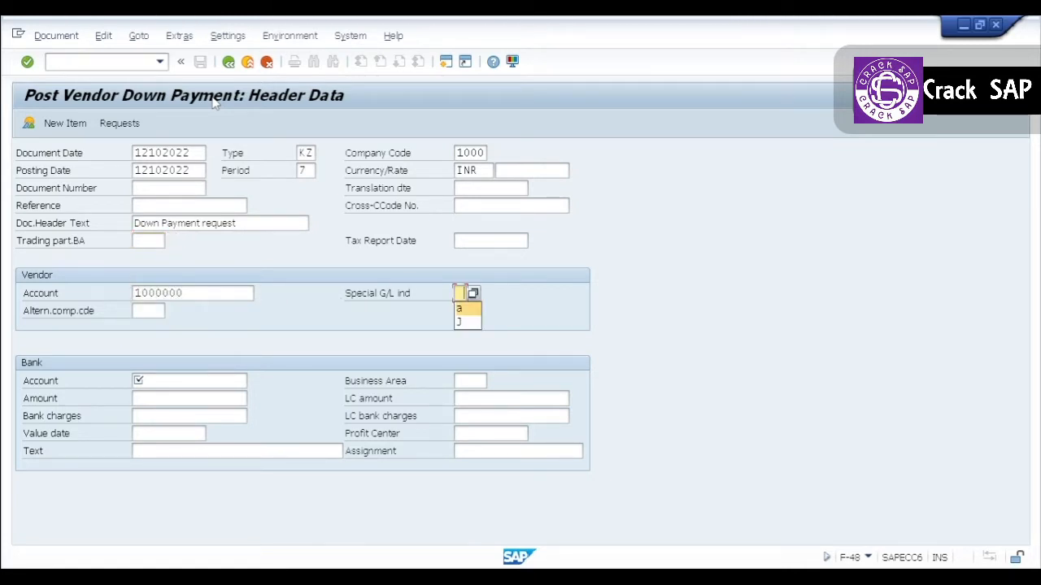
pyautogui.press('Tab')
pyautogui.press('Tab')
# Fill in the bank account for the payment and enter 1 as its amount.
pyautogui.press('Down')
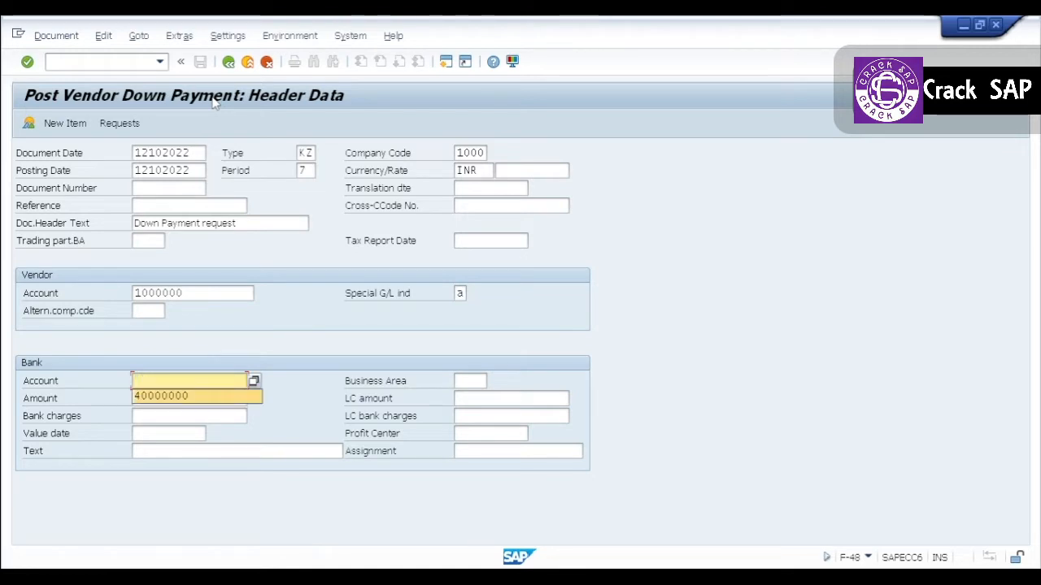
pyautogui.press('Return')
pyautogui.press('Tab')
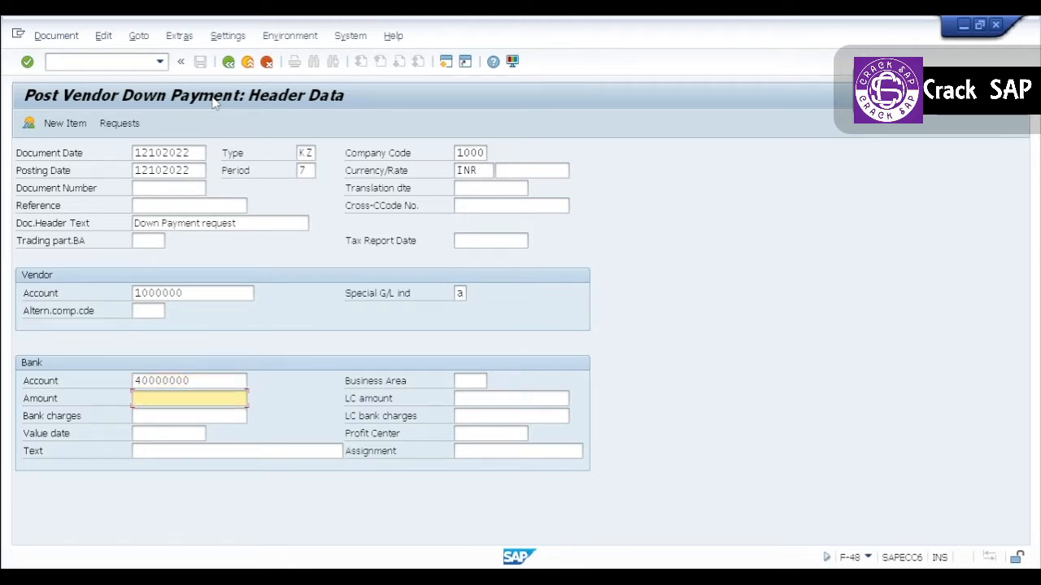
pyautogui.write('1')
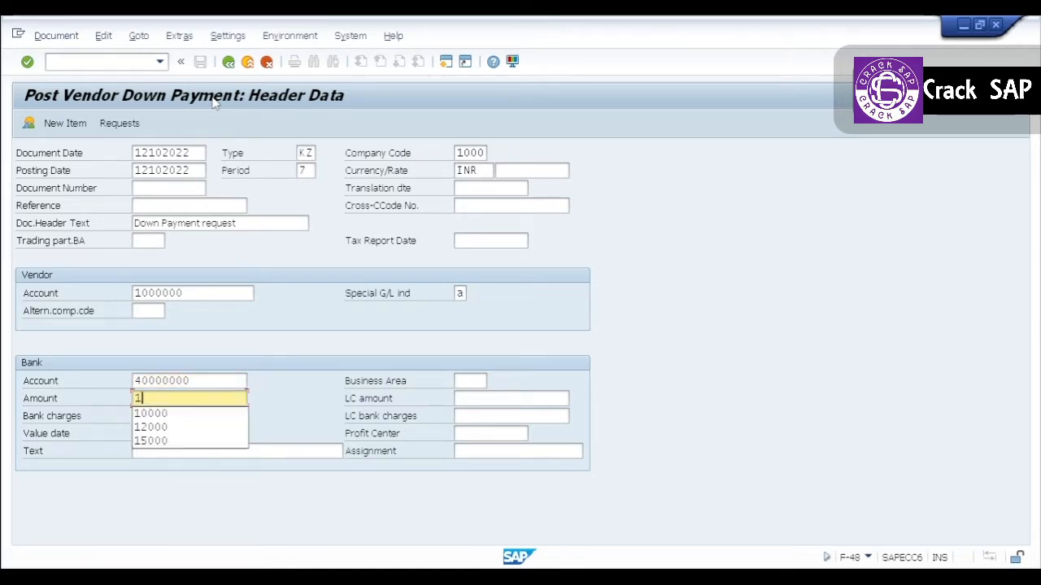
pyautogui.press('BackSpace')
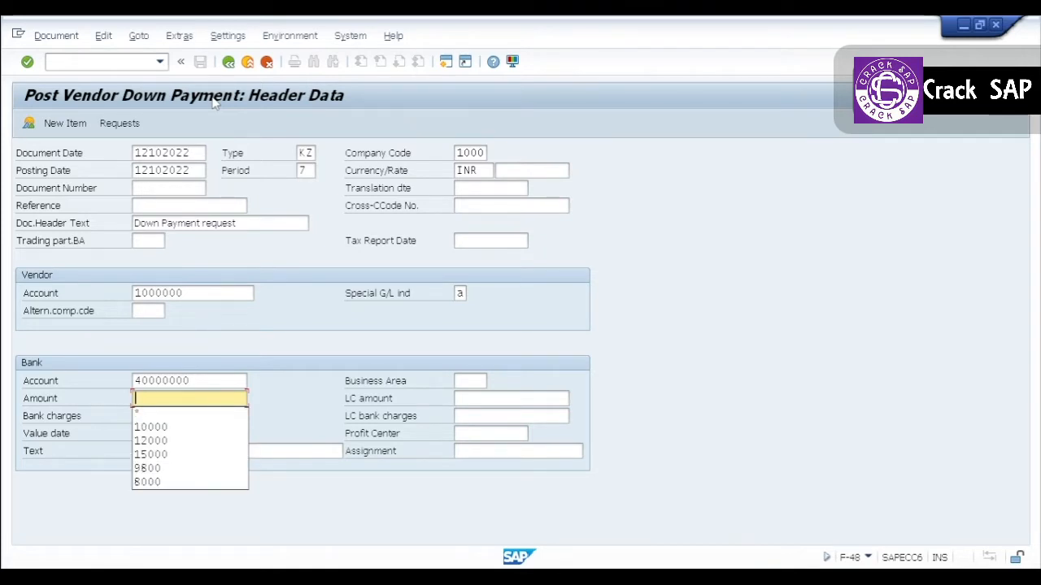
pyautogui.write('1')
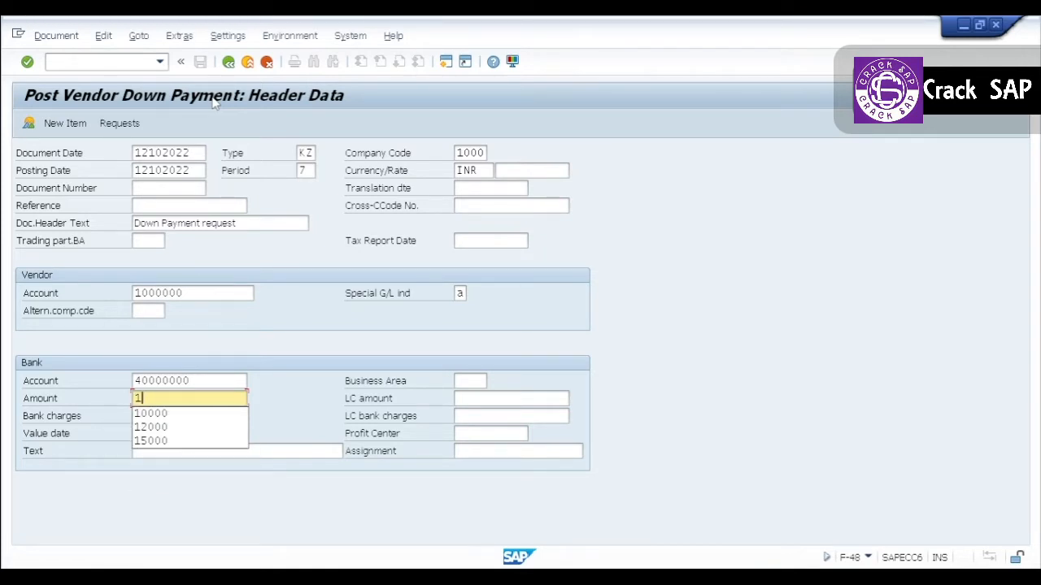
pyautogui.press('Escape')
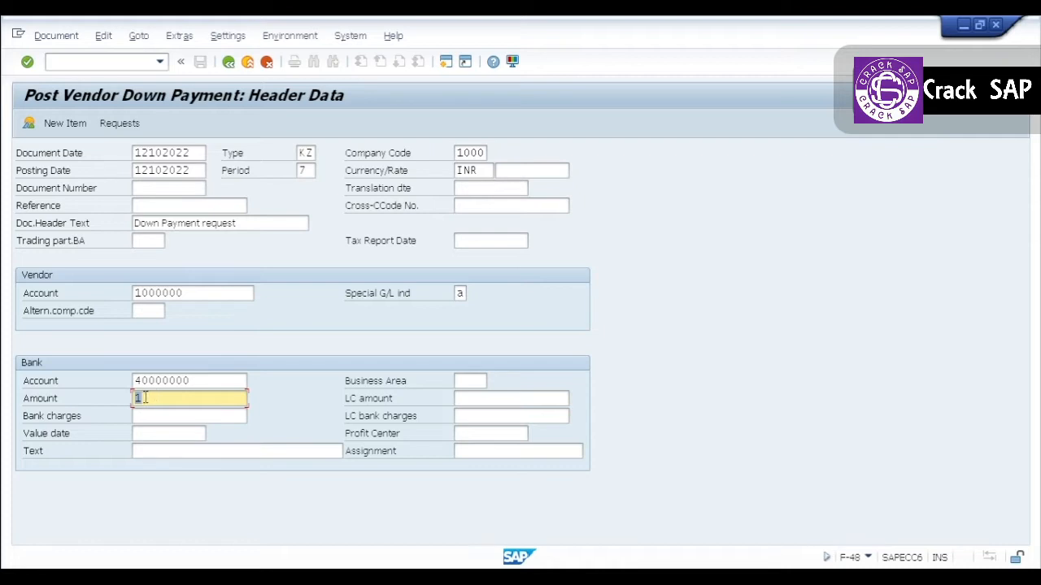
# Create the down payment item from the vendor's down payment request with baseline date 12.10.2022 and accept it into the document overview.
pyautogui.click(122, 129)
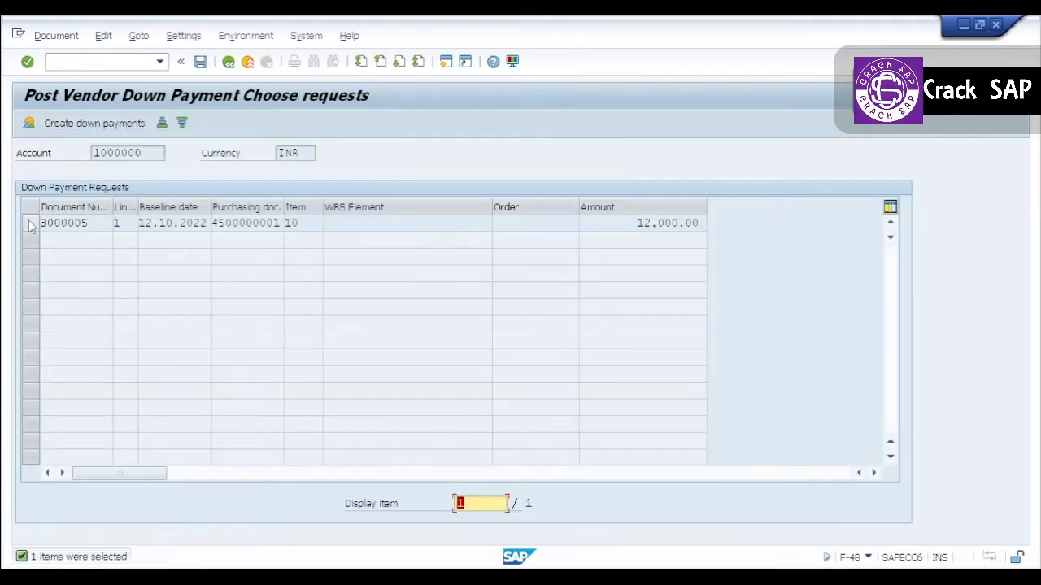
pyautogui.click(31, 224)
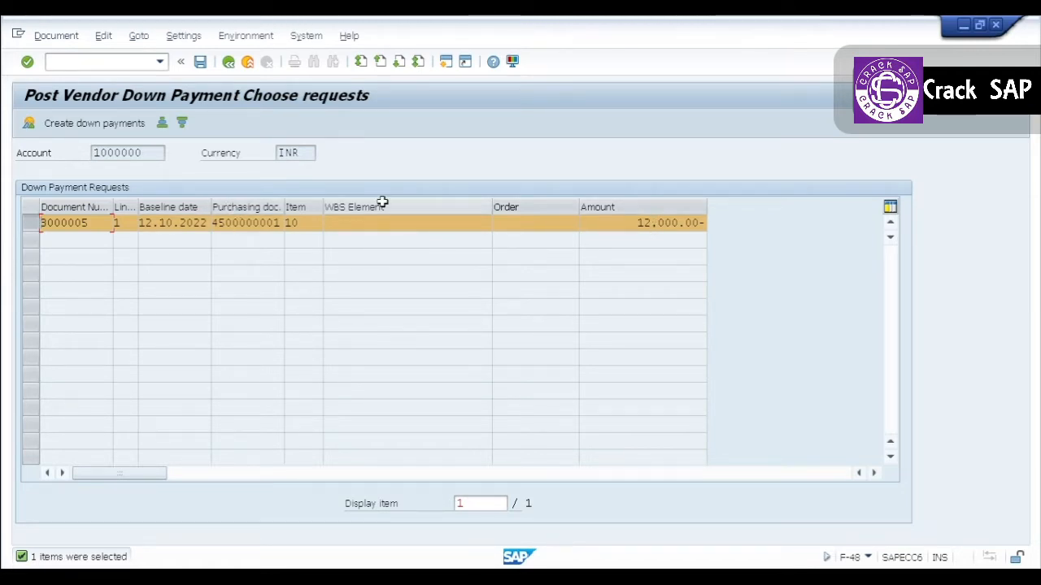
pyautogui.click(107, 123)
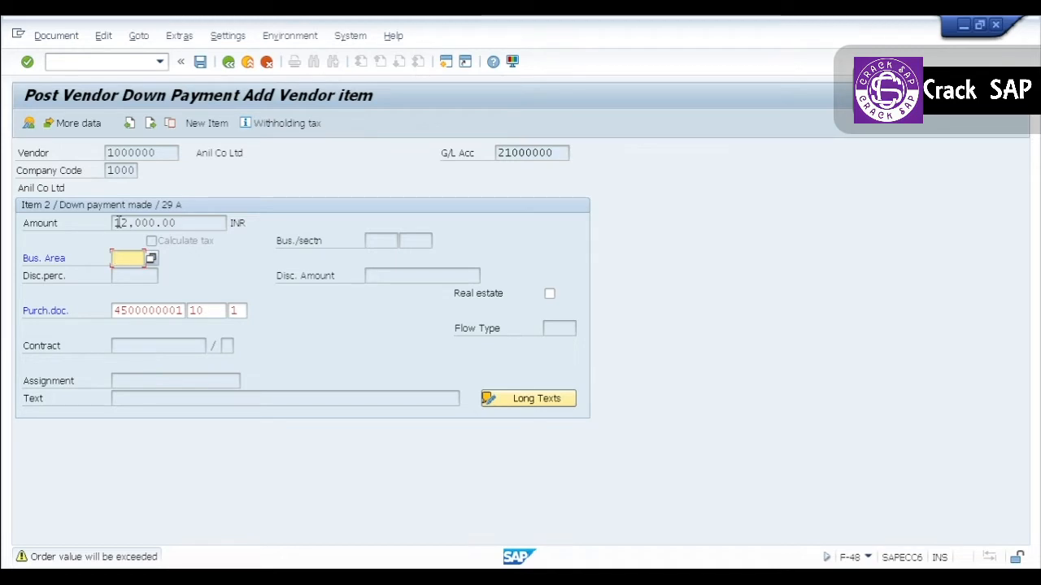
pyautogui.press('Return')
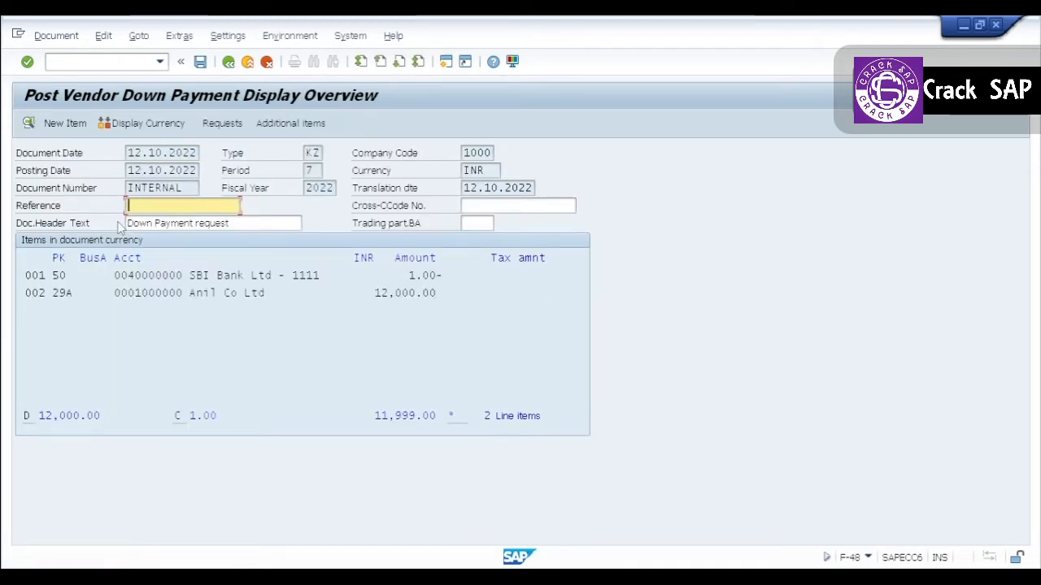
# Set the SBI Bank line item's amount to * to balance the document, and post the down payment.
pyautogui.click(415, 276)
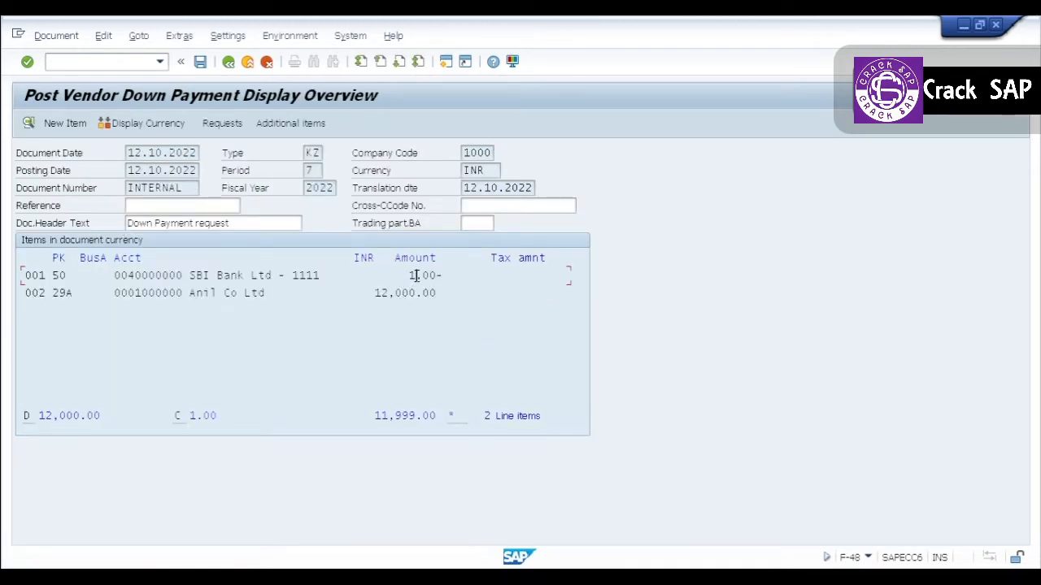
pyautogui.doubleClick(273, 275)
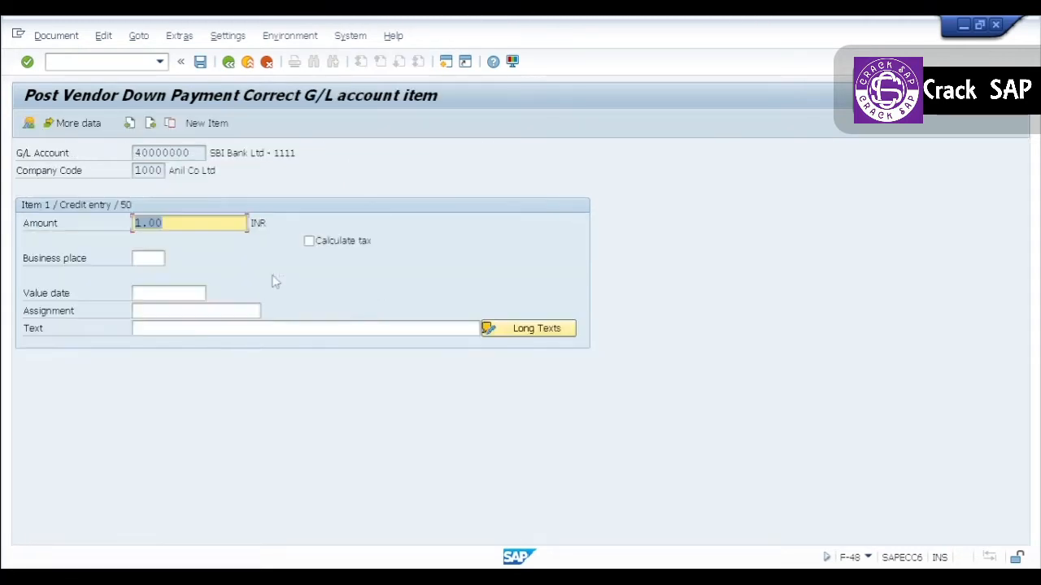
pyautogui.write('*')
pyautogui.press('Return')
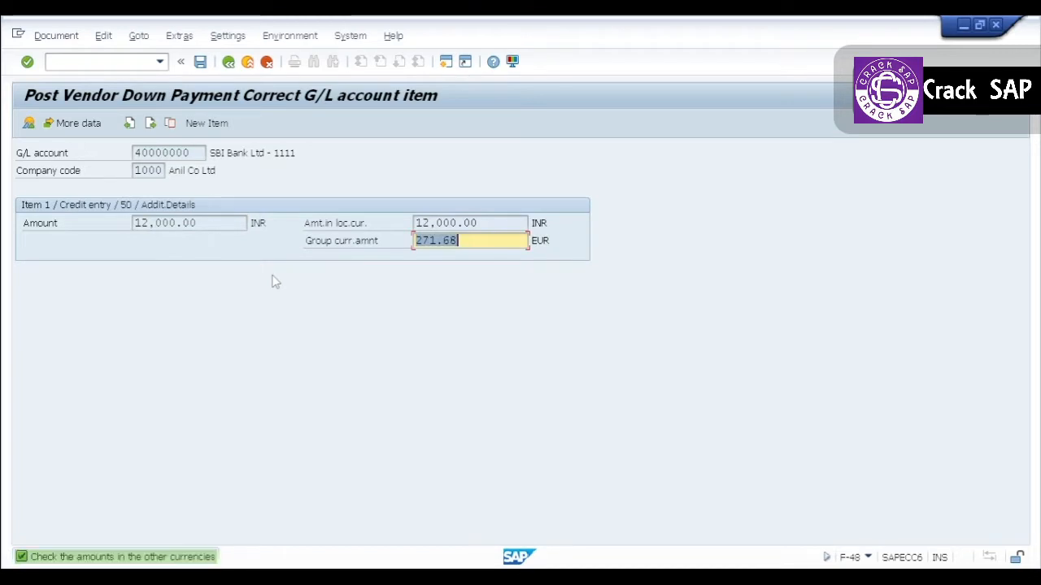
pyautogui.click(28, 123)
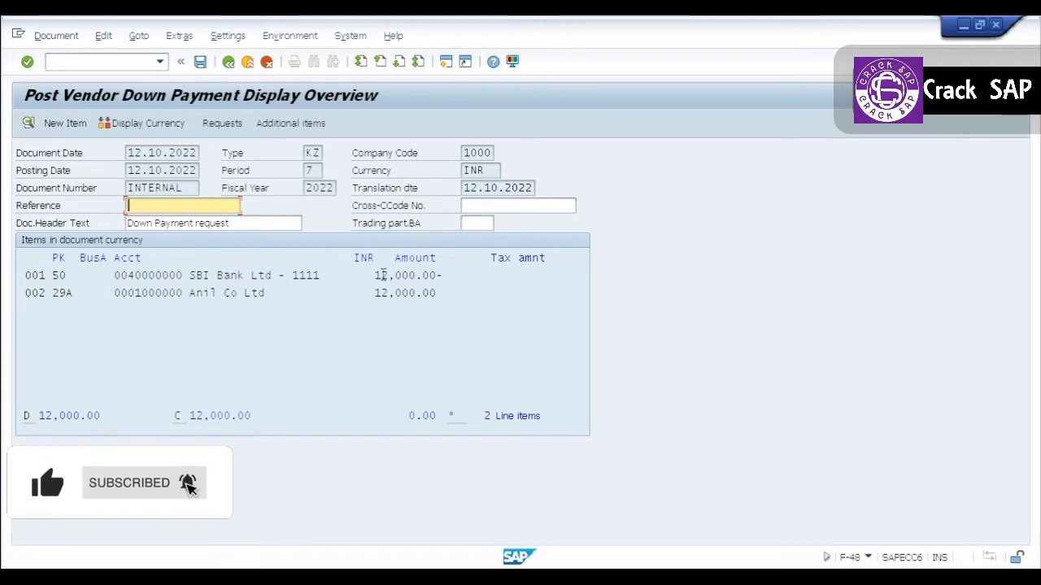
pyautogui.click(216, 293)
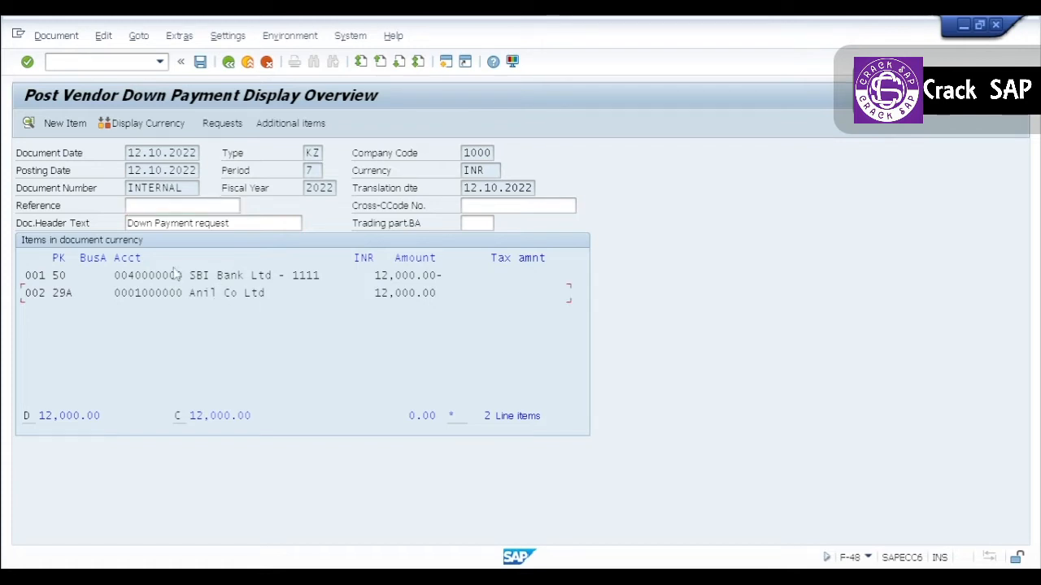
pyautogui.click(200, 64)
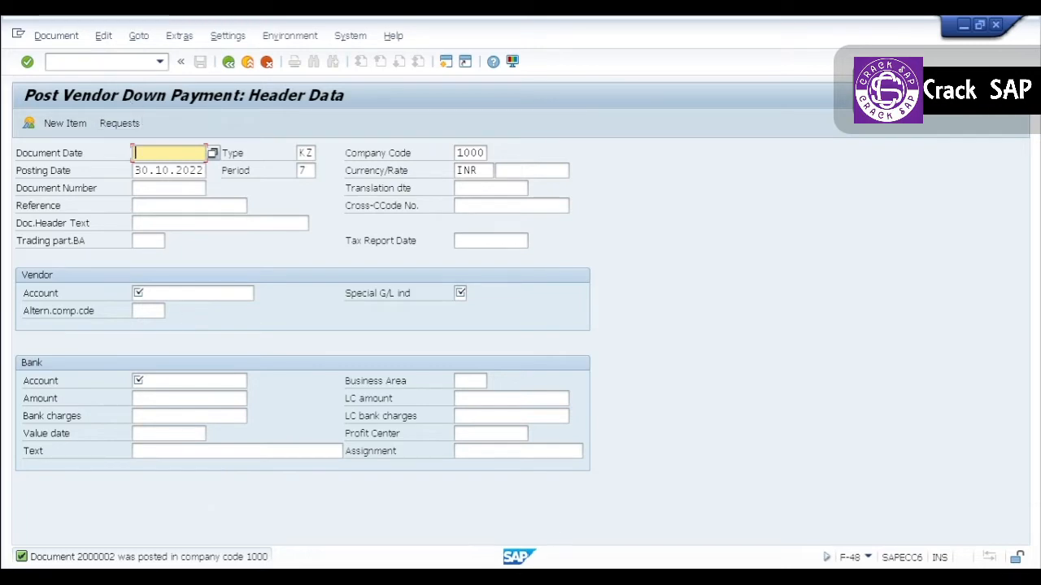
# In the Vendor Line Item Display session, include normal items and special G/L transactions, exclude noted items, and run the open items report.
pyautogui.moveTo(607, 577)
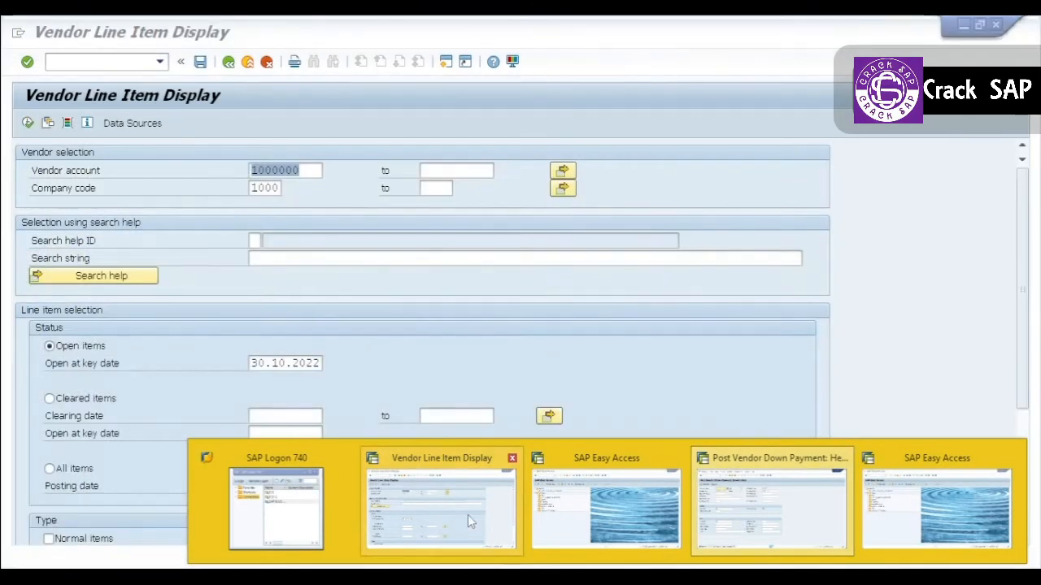
pyautogui.click(468, 519)
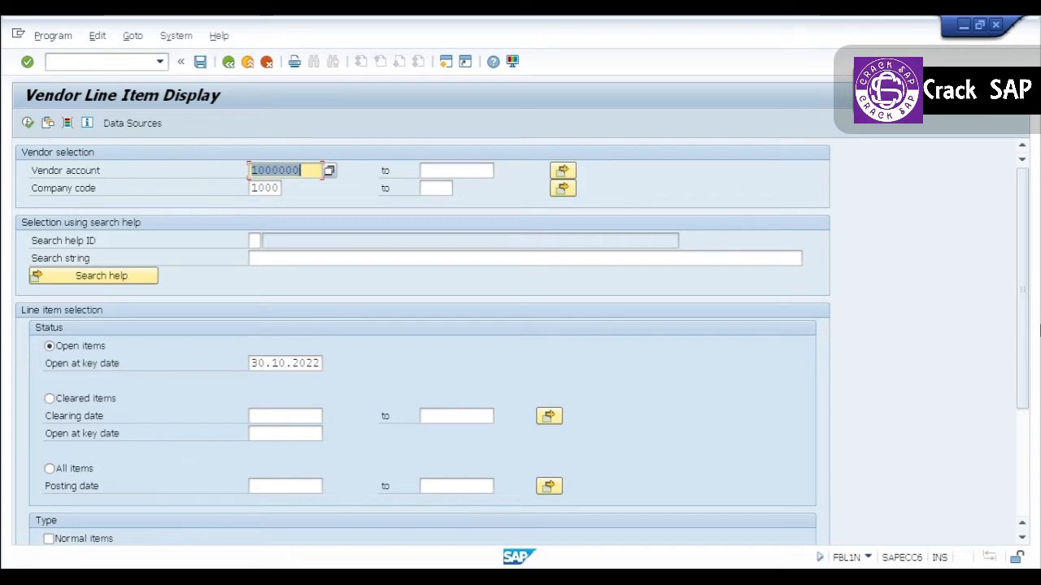
pyautogui.moveTo(1023, 325); pyautogui.dragTo(1023, 404)
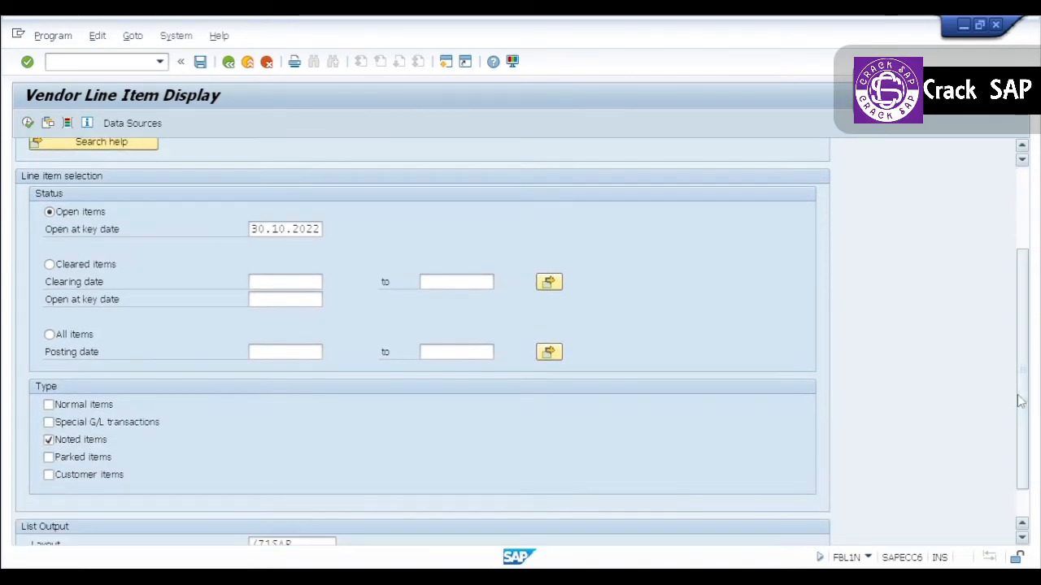
pyautogui.click(68, 423)
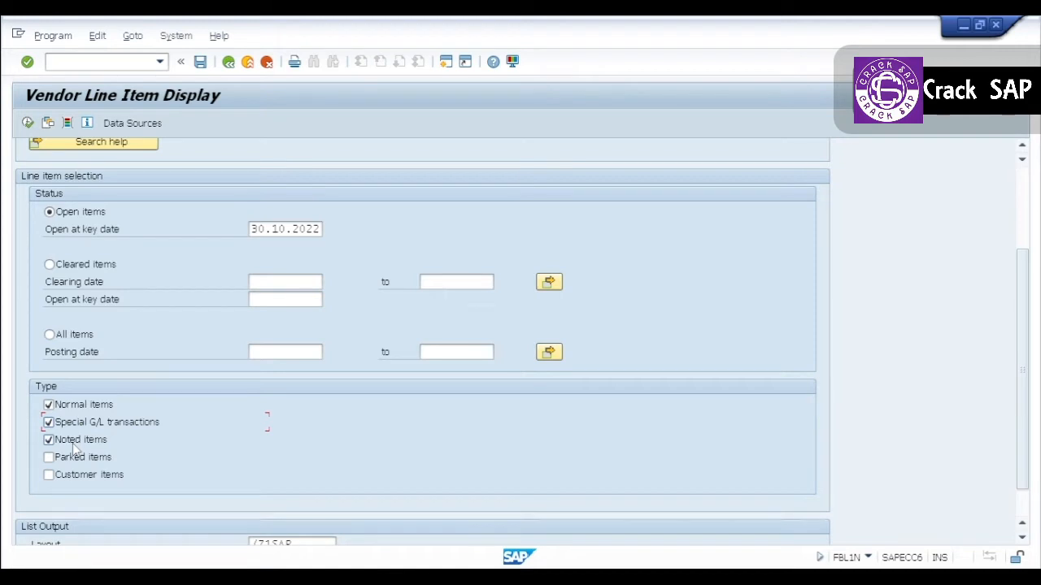
pyautogui.doubleClick(73, 443)
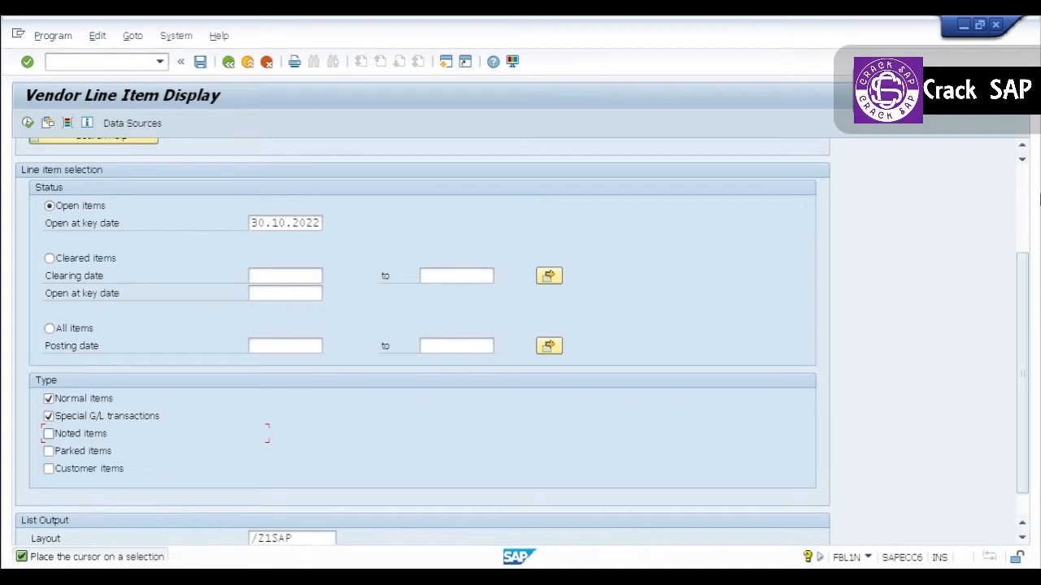
pyautogui.click(1024, 195)
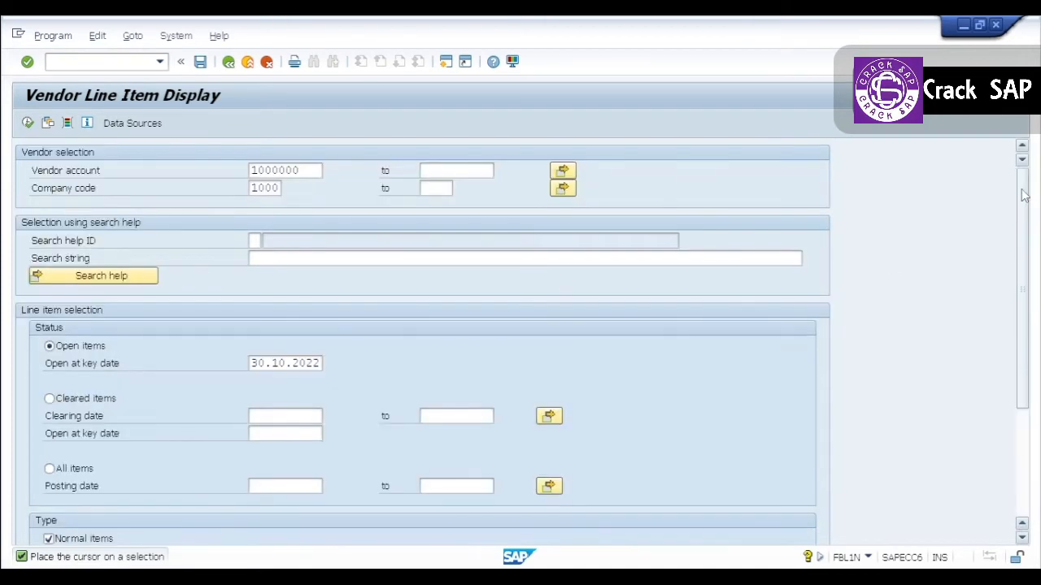
pyautogui.click(28, 125)
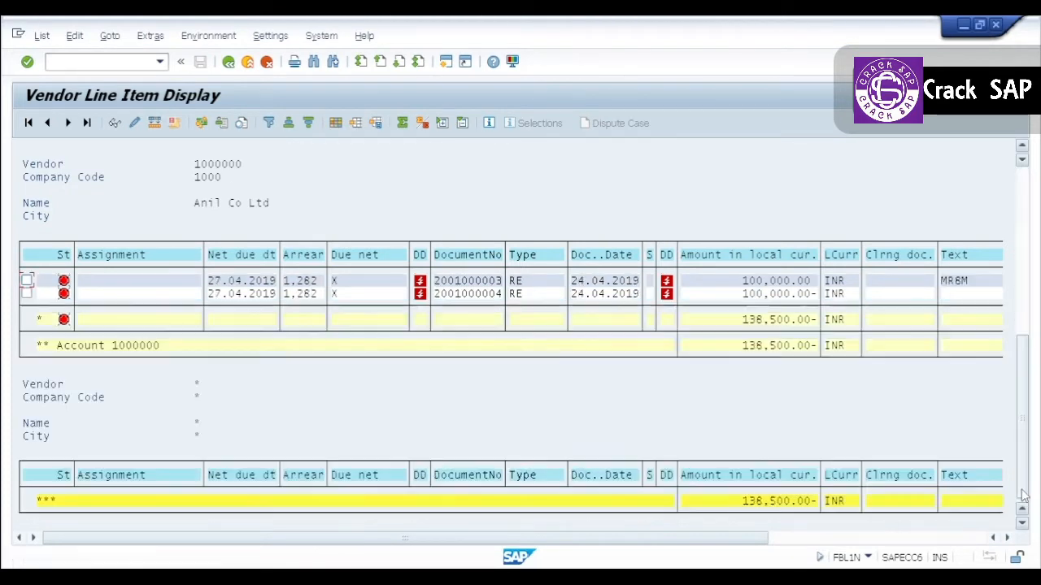
# Examine the vendor's open line items for the KZ down payment document dated 12.10.2022.
pyautogui.click(1022, 493)
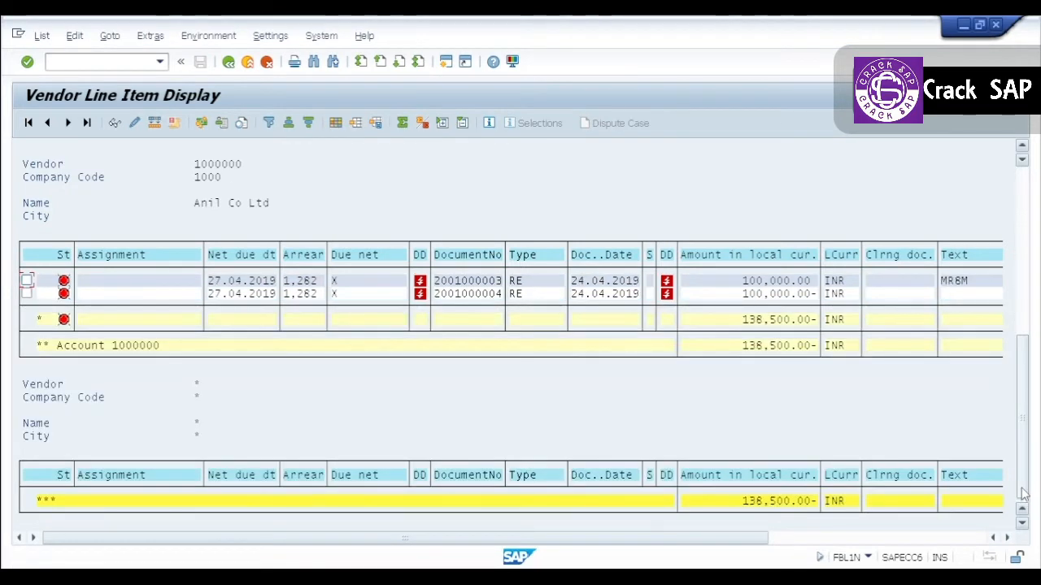
pyautogui.moveTo(1028, 420); pyautogui.dragTo(1033, 348)
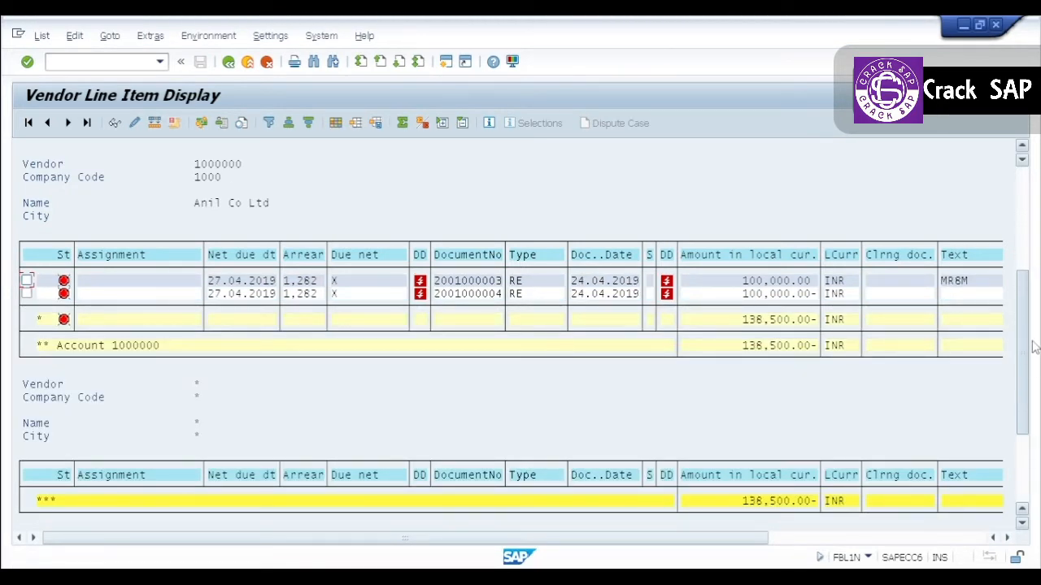
pyautogui.click(1024, 151)
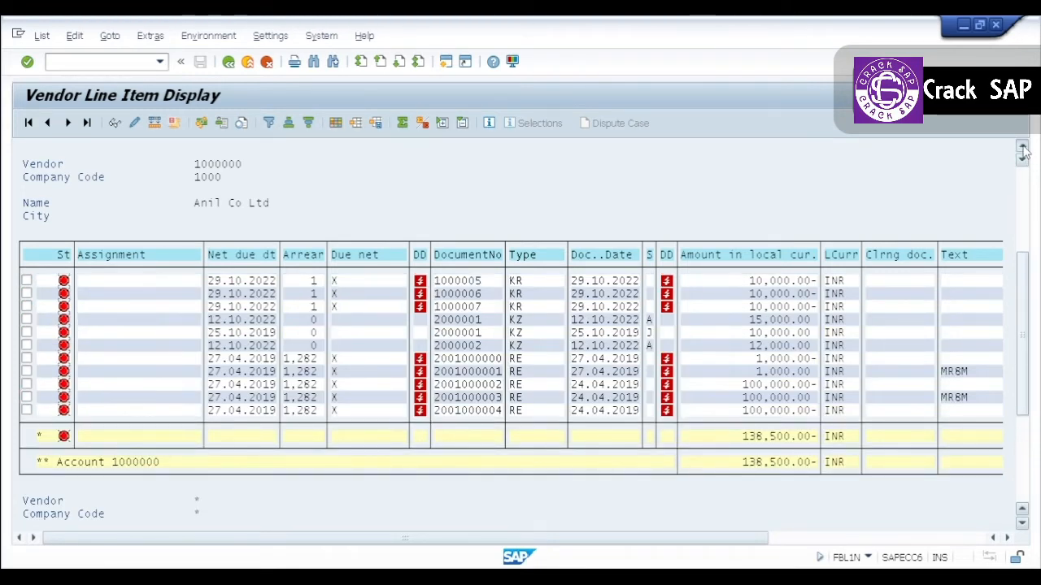
pyautogui.click(1024, 150)
pyautogui.click(1023, 151)
pyautogui.click(1024, 151)
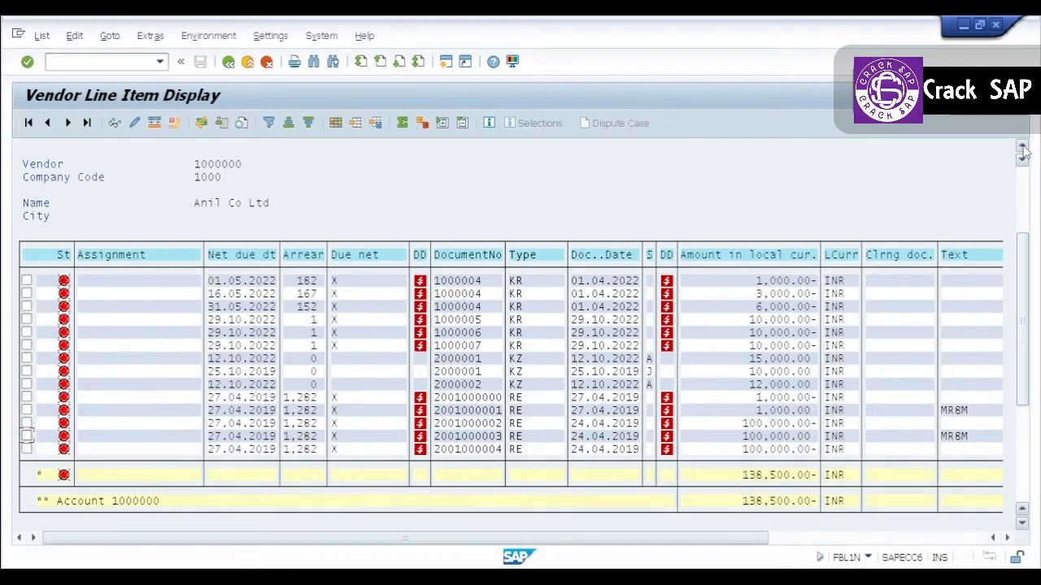
pyautogui.click(1024, 151)
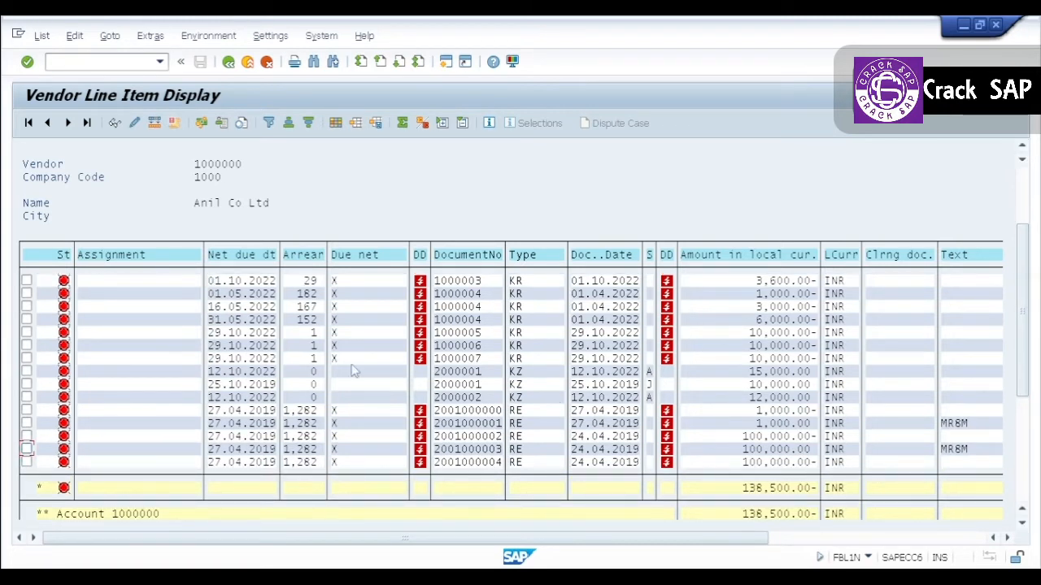
# Open the 12,000.00 INR KZ down payment item dated 12.10.2022, review its line item details and return to the list.
pyautogui.click(27, 398)
pyautogui.doubleClick(465, 398)
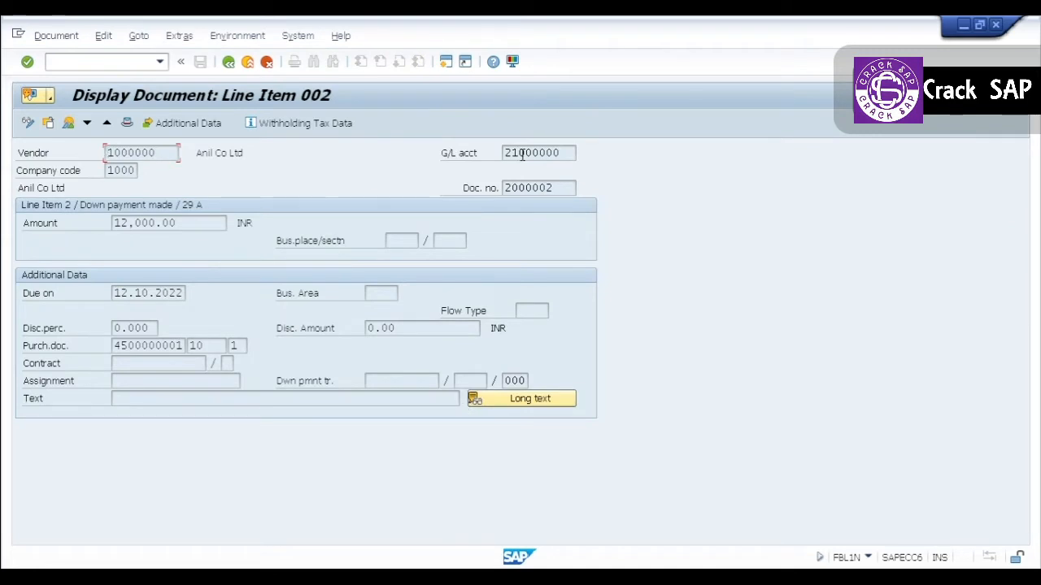
pyautogui.click(553, 188)
pyautogui.moveTo(555, 188); pyautogui.dragTo(506, 184)
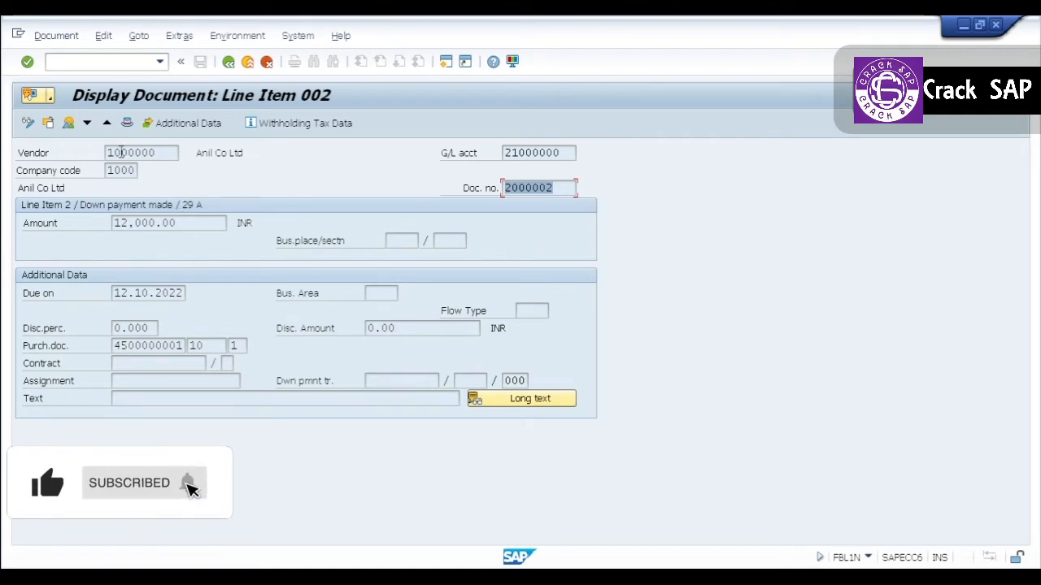
pyautogui.click(229, 65)
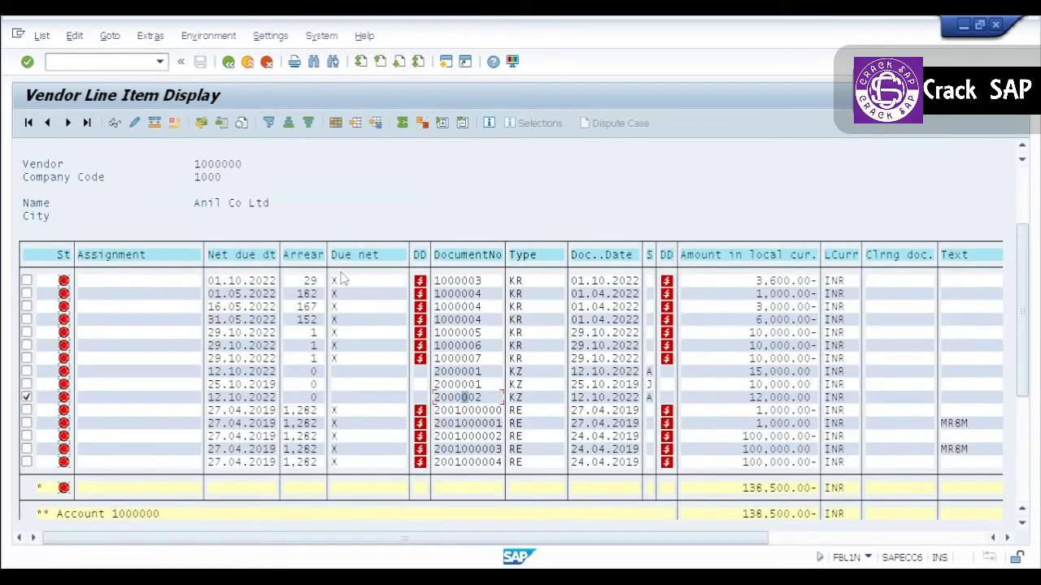
# Copy the document number from the line item details of KZ document 2000002 and return to the vendor's item list.
pyautogui.doubleClick(435, 396)
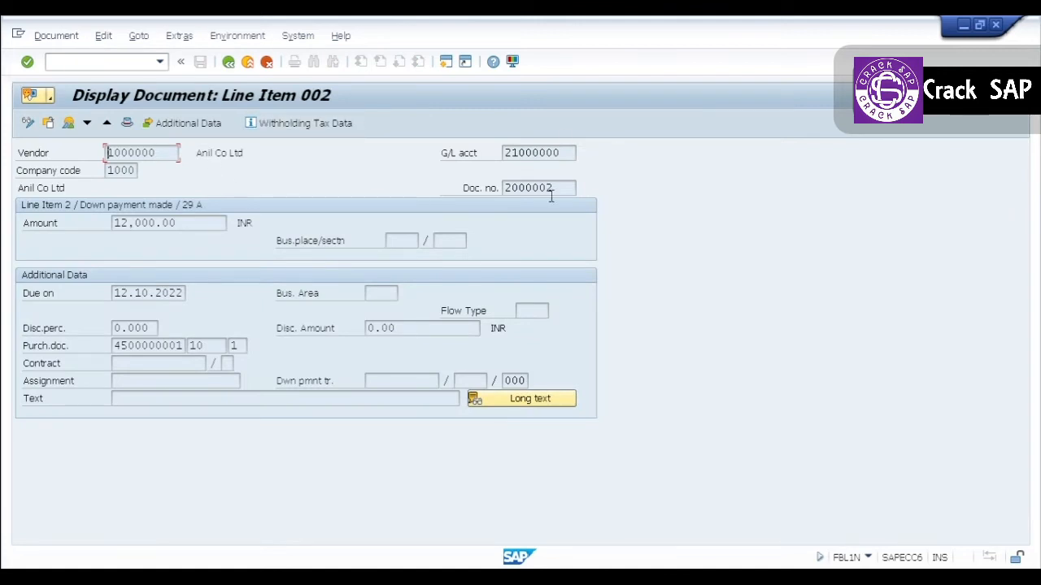
pyautogui.moveTo(553, 187); pyautogui.dragTo(490, 187)
pyautogui.hotkey('ctrl', 'c')
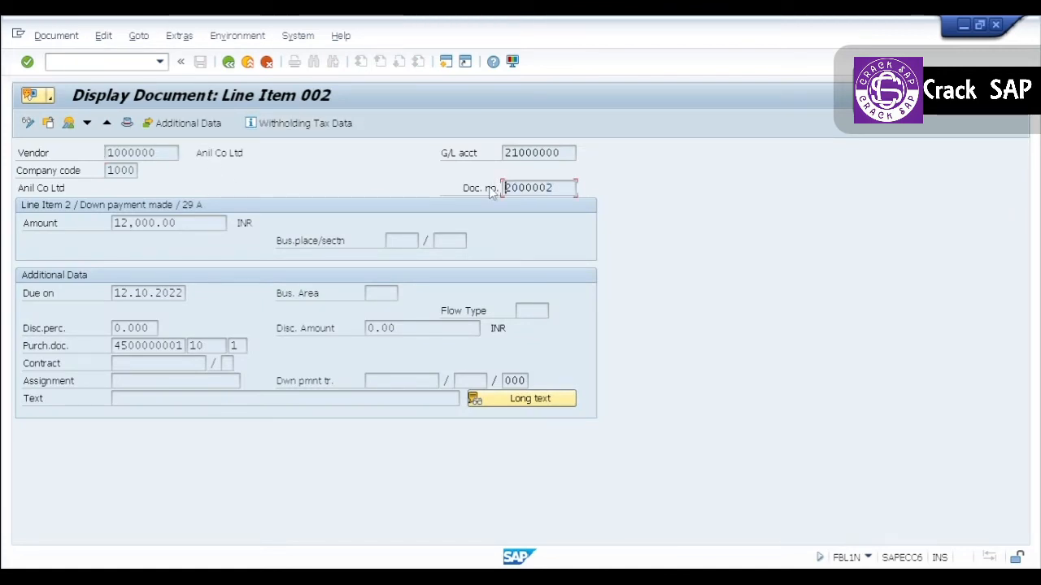
pyautogui.click(248, 64)
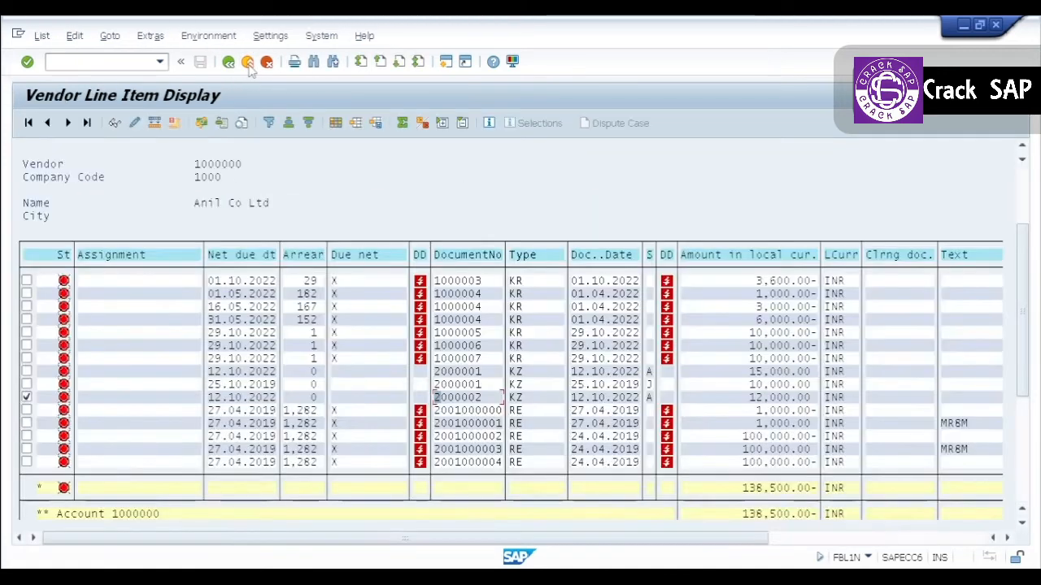
# In the SAP Easy Access session, start transaction FB08 for reversing a document.
pyautogui.hotkey('alt', 'Tab')
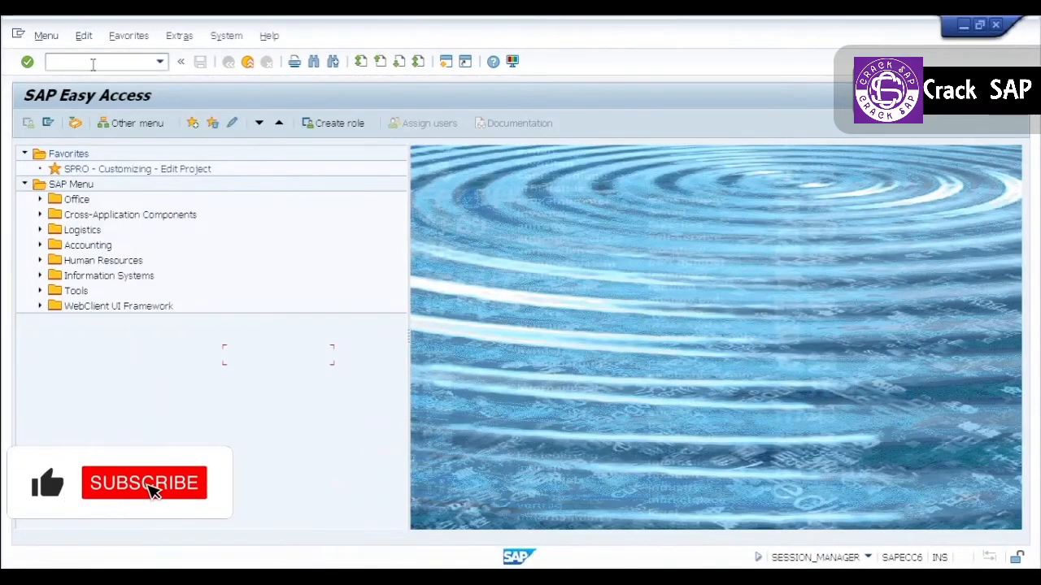
pyautogui.write('f')
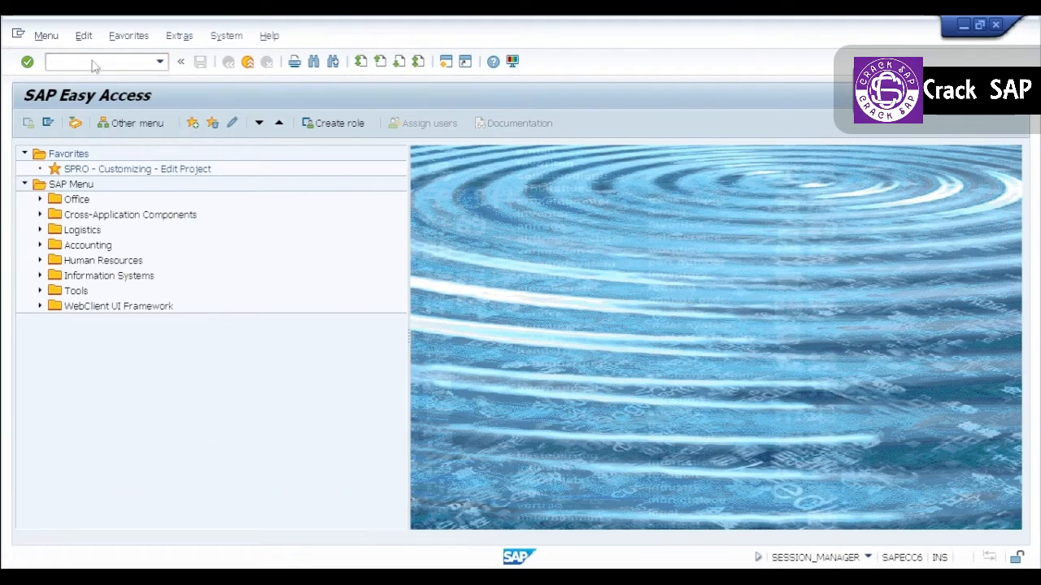
pyautogui.write('b08')
pyautogui.press('Return')
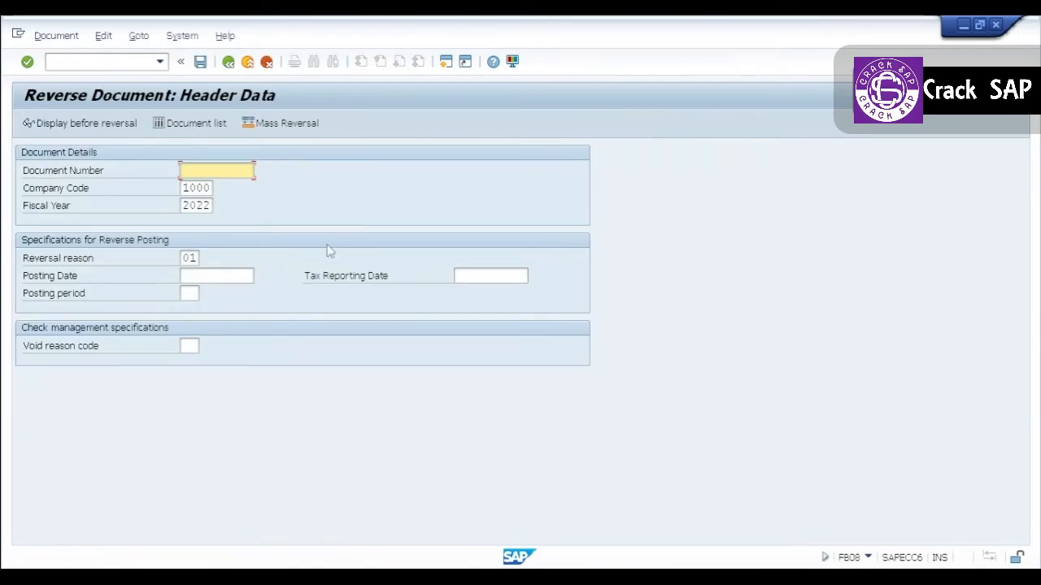
# Reverse document 2000002 in company code 1000, fiscal year 2022, with reversal reason 01, accepting the cleared down payment request warning.
pyautogui.write('2000002')
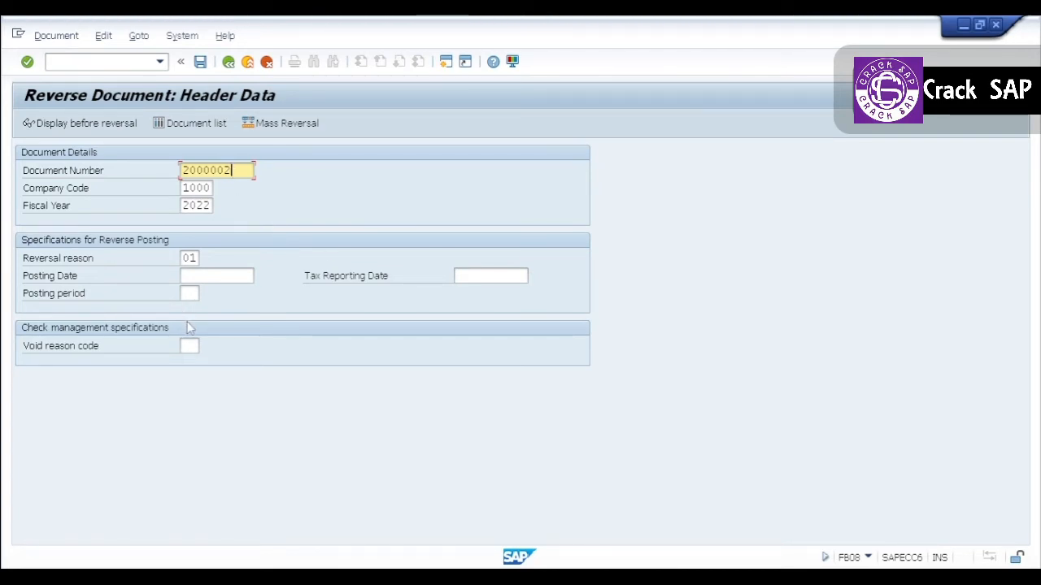
pyautogui.click(192, 259)
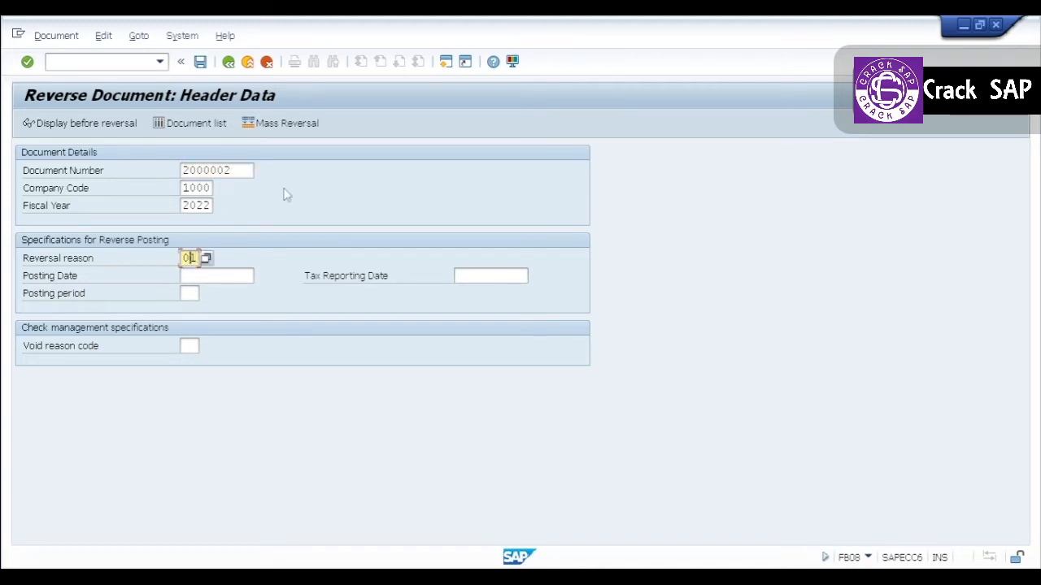
pyautogui.press('Return')
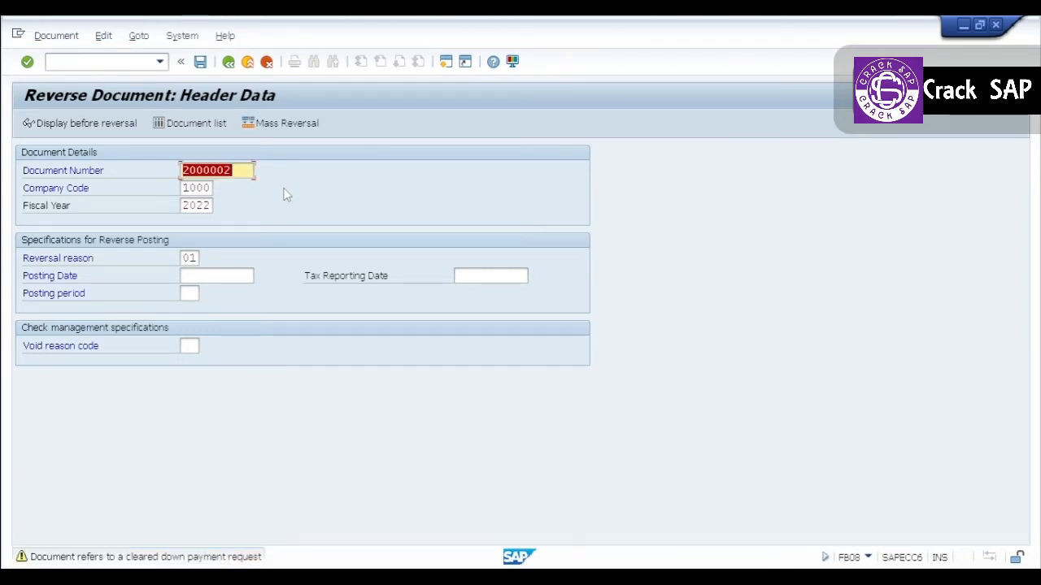
pyautogui.press('Return')
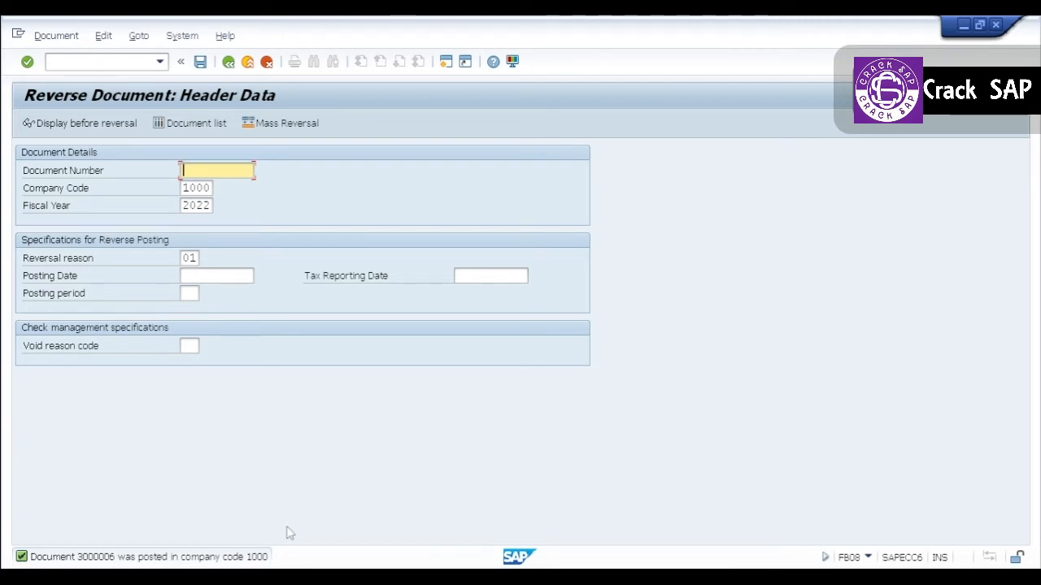
# Refresh the open items list in the Vendor Line Item Display session and check it for KZ document 2000002.
pyautogui.hotkey('alt', 'Tab')
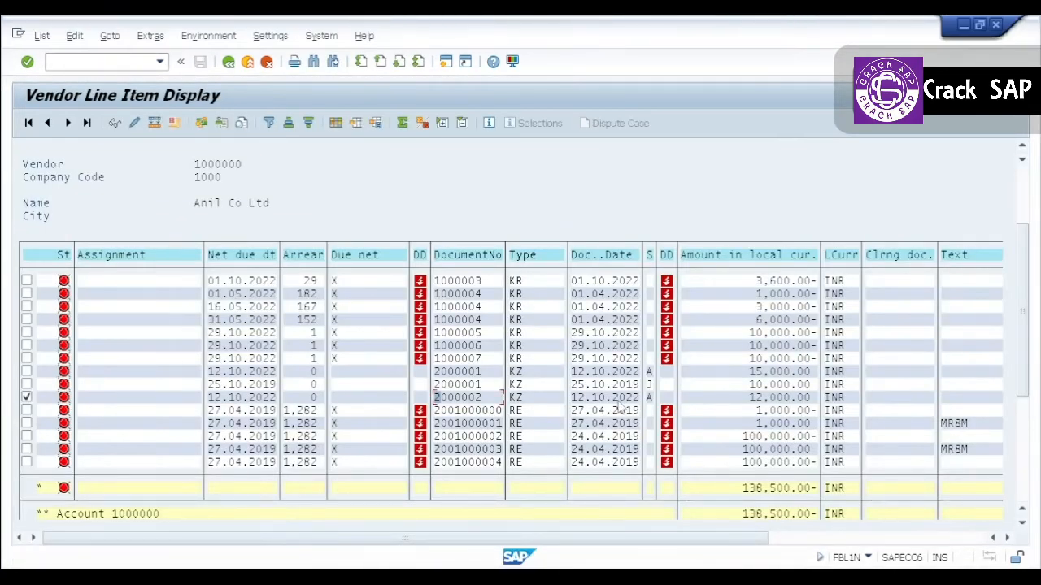
pyautogui.click(42, 36)
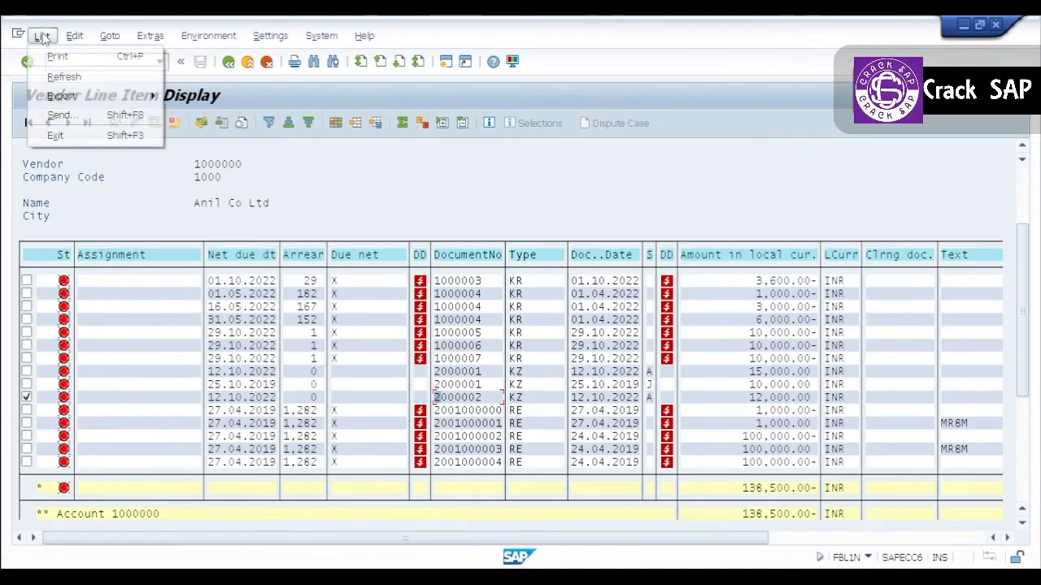
pyautogui.click(65, 76)
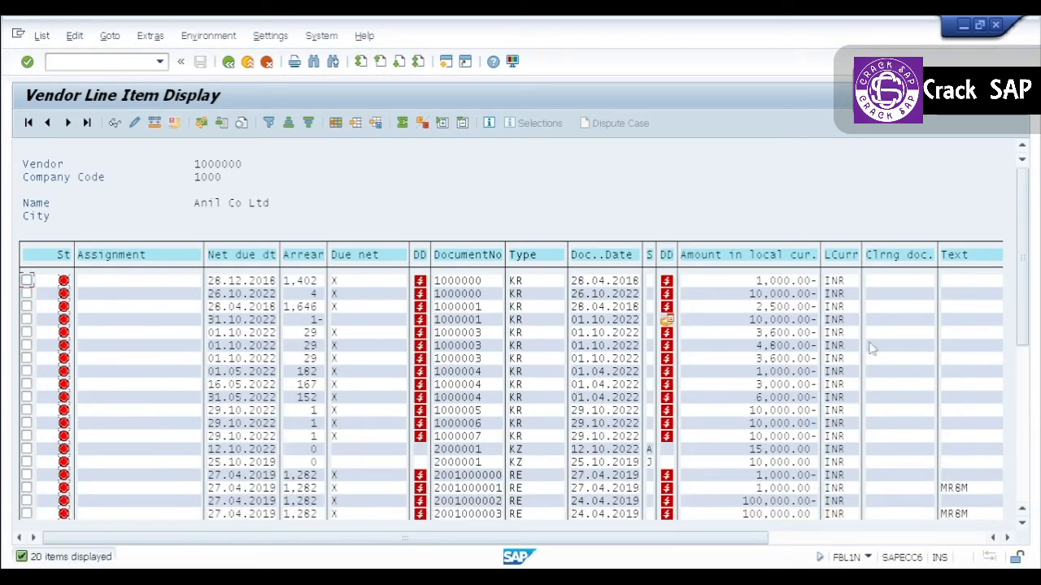
pyautogui.click(1023, 496)
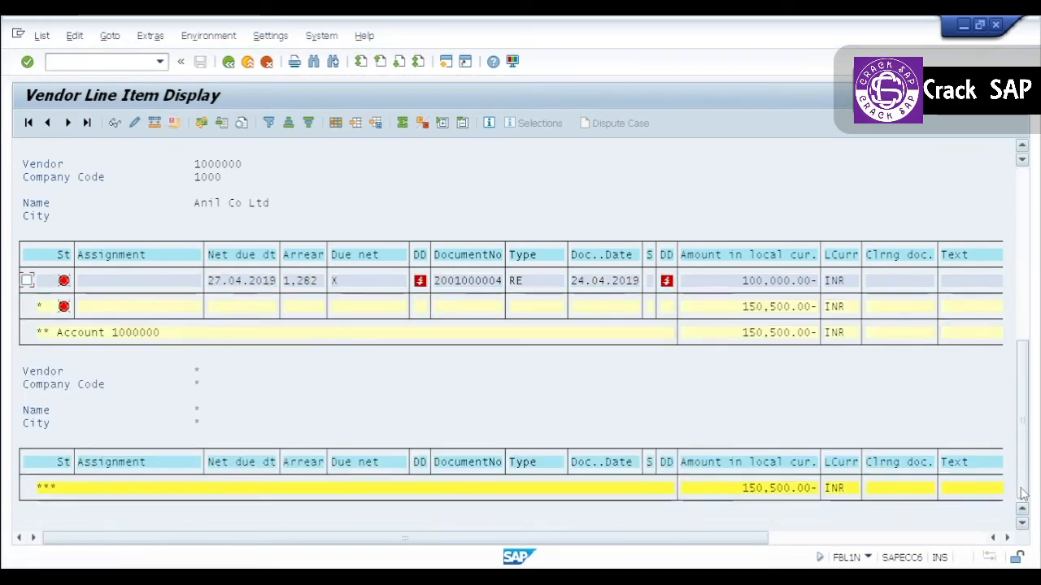
pyautogui.click(1022, 147)
pyautogui.click(1022, 146)
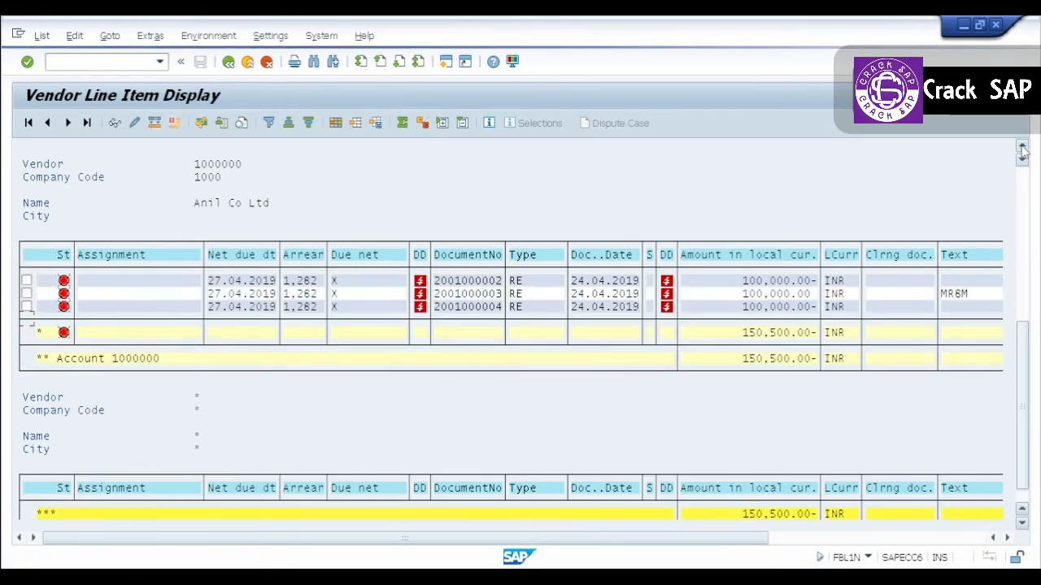
pyautogui.click(1022, 146)
pyautogui.click(1022, 146)
pyautogui.click(1022, 146)
pyautogui.click(1022, 146)
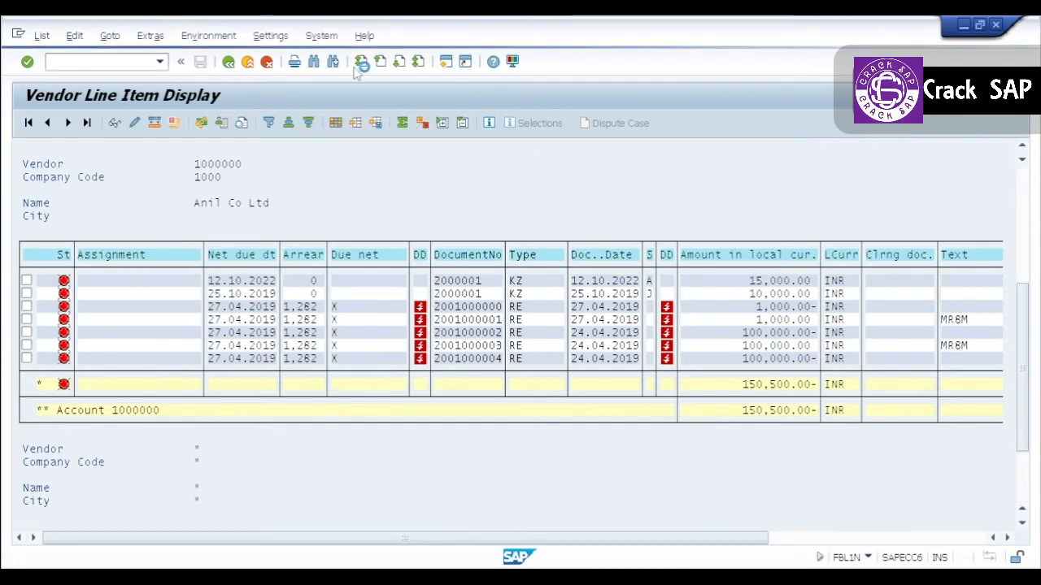
pyautogui.click(1022, 147)
# Return to the line item selection, restrict the item type to noted items only, and run the open items report.
pyautogui.click(229, 65)
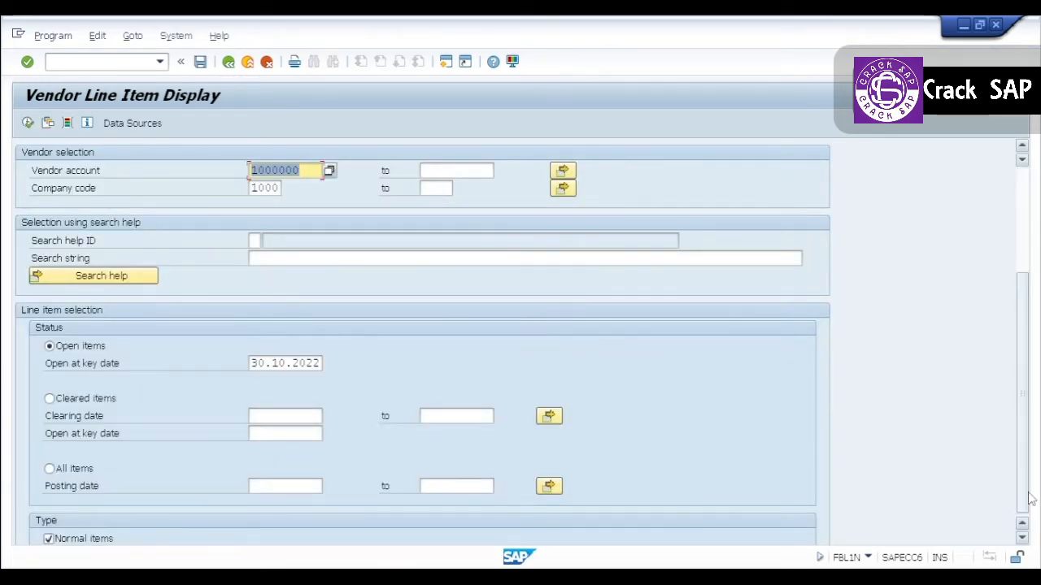
pyautogui.scroll(-3, 543, 205)
pyautogui.click(64, 404)
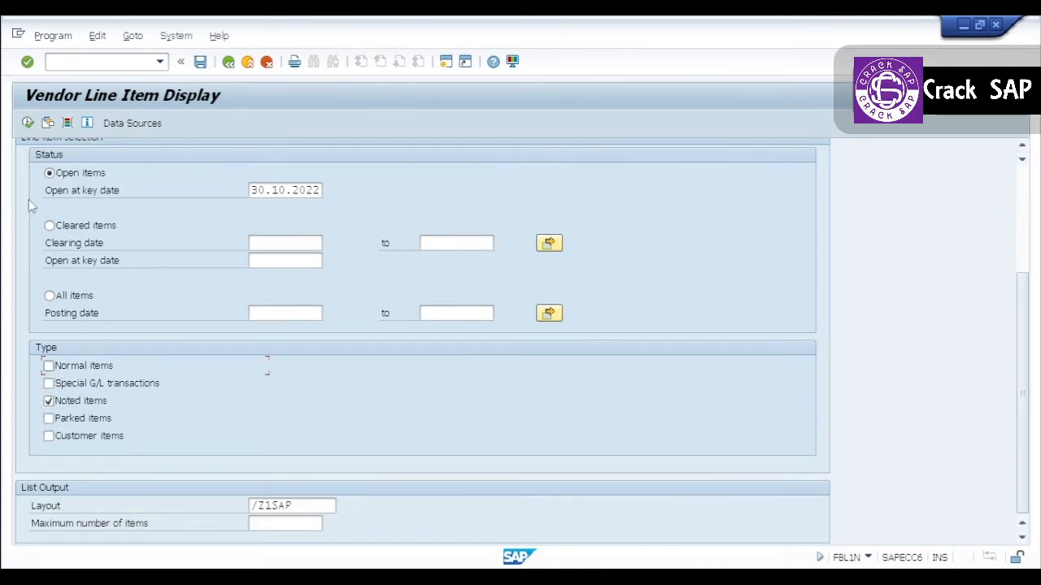
pyautogui.click(28, 123)
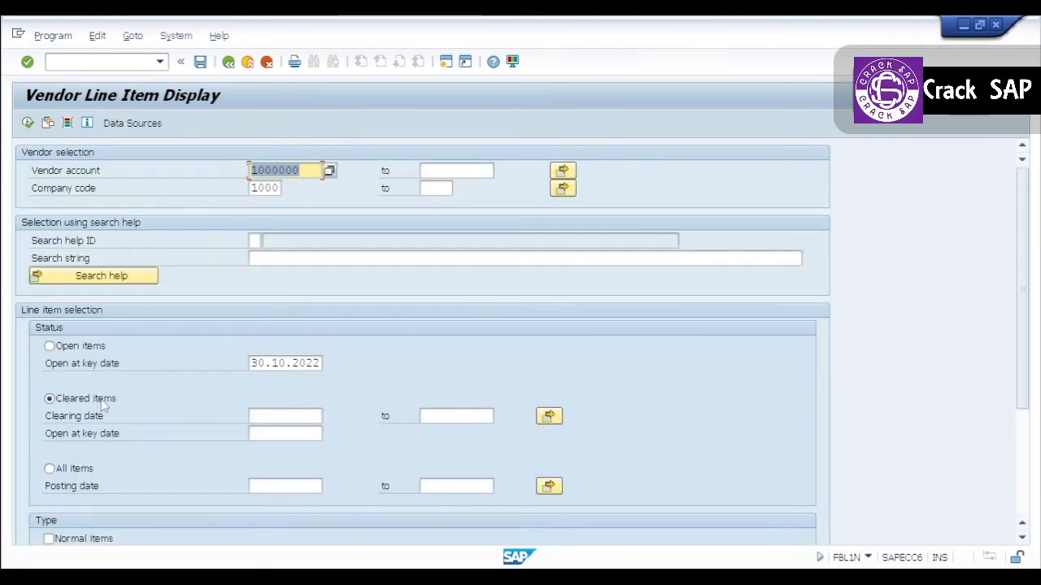
# Run the report for the vendor's cleared items and inspect down payment request 3000005, its clearing document and KZ document 2000002.
pyautogui.click(28, 124)
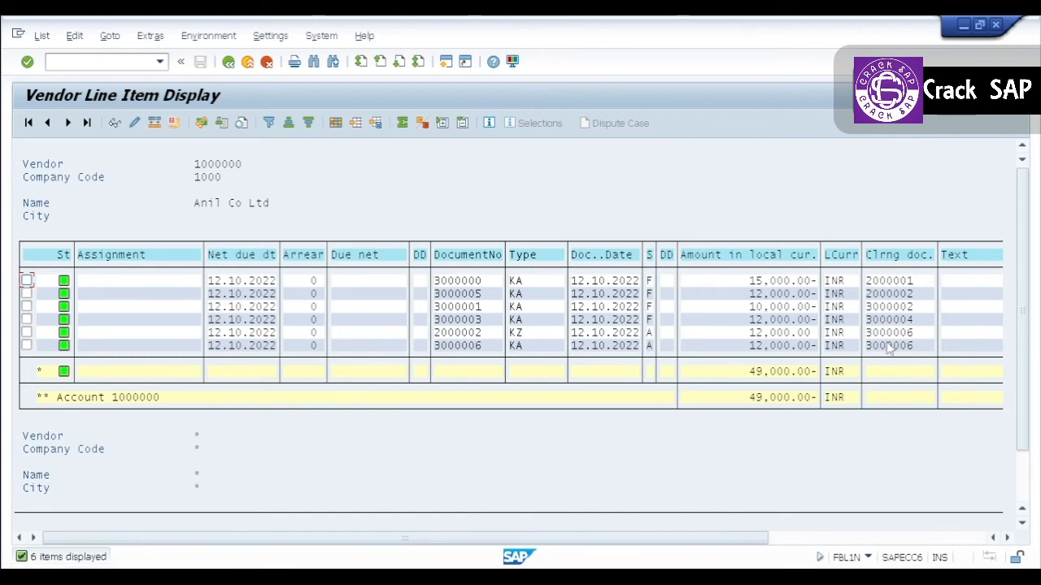
pyautogui.rightClick(478, 299)
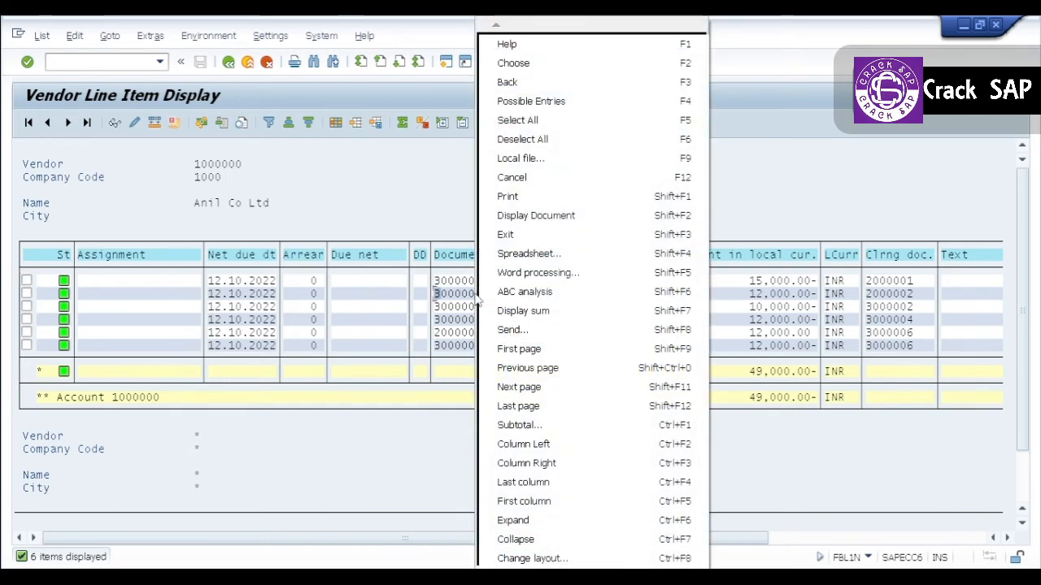
pyautogui.click(466, 302)
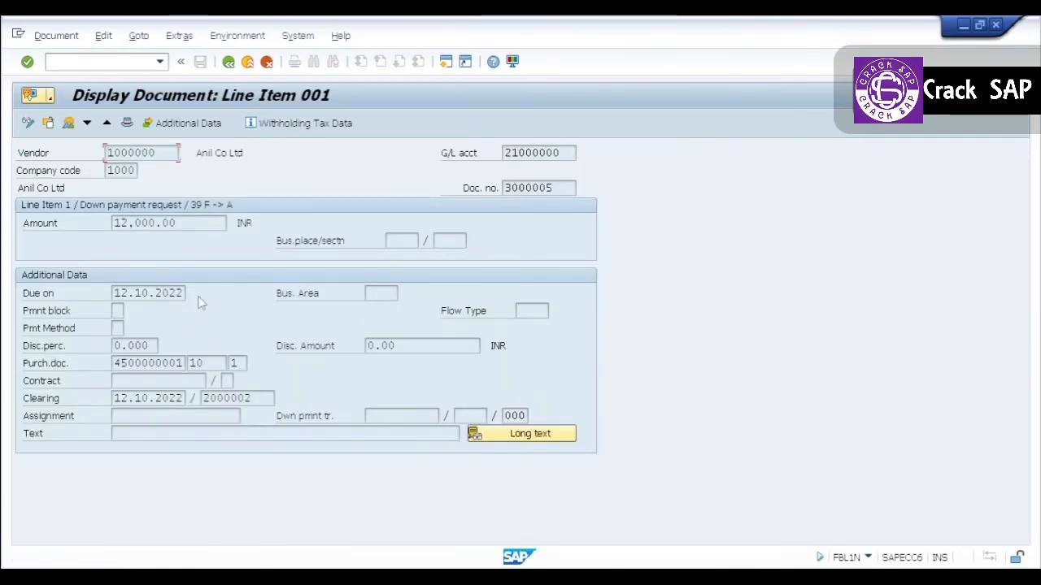
pyautogui.click(229, 62)
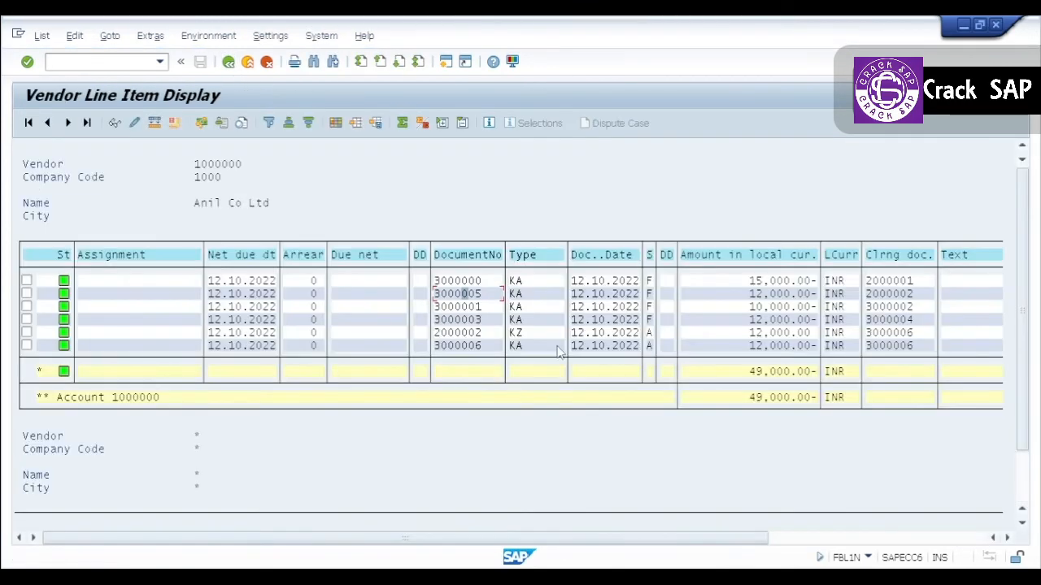
pyautogui.click(888, 294)
pyautogui.click(476, 335)
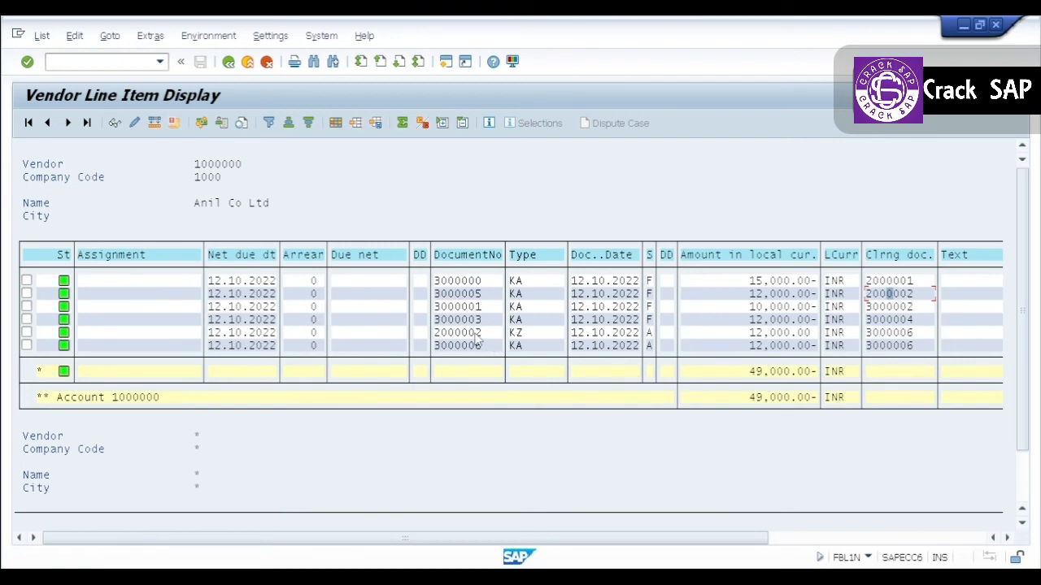